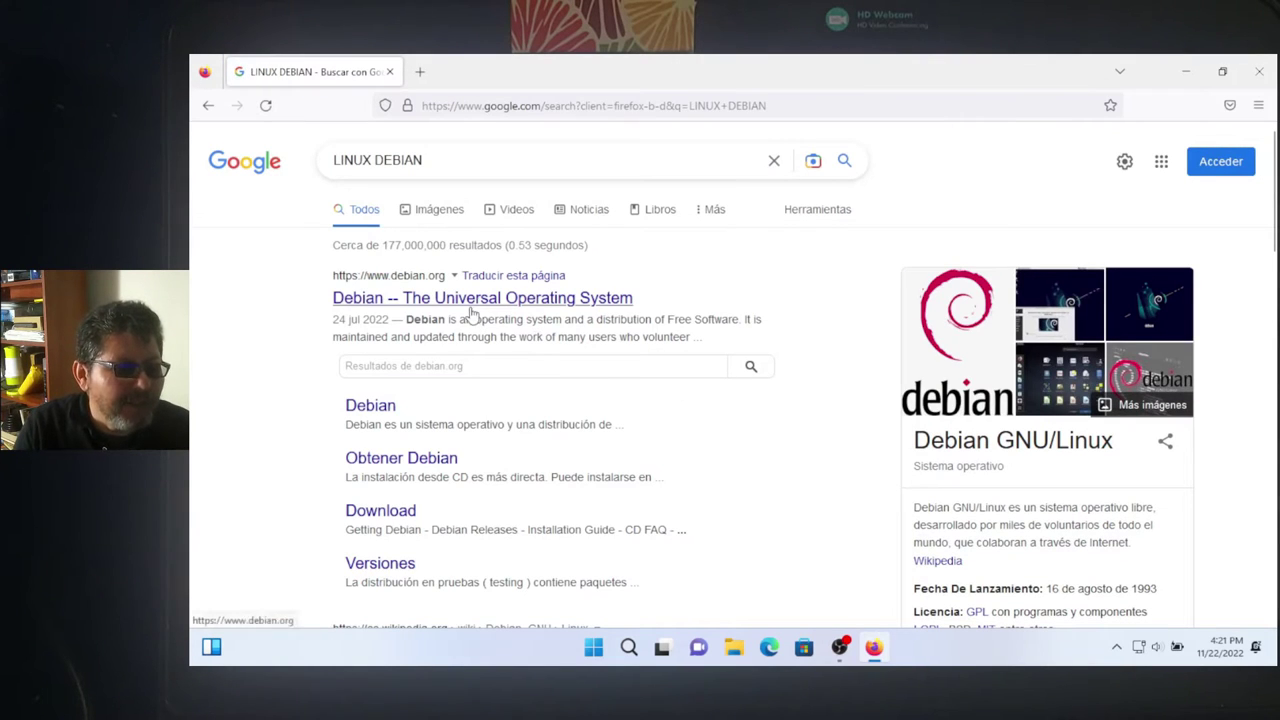
# Open the official Debian site from the search results and download the debian-11.5.0-amd64-netinst.iso image.
pyautogui.click(471, 302)
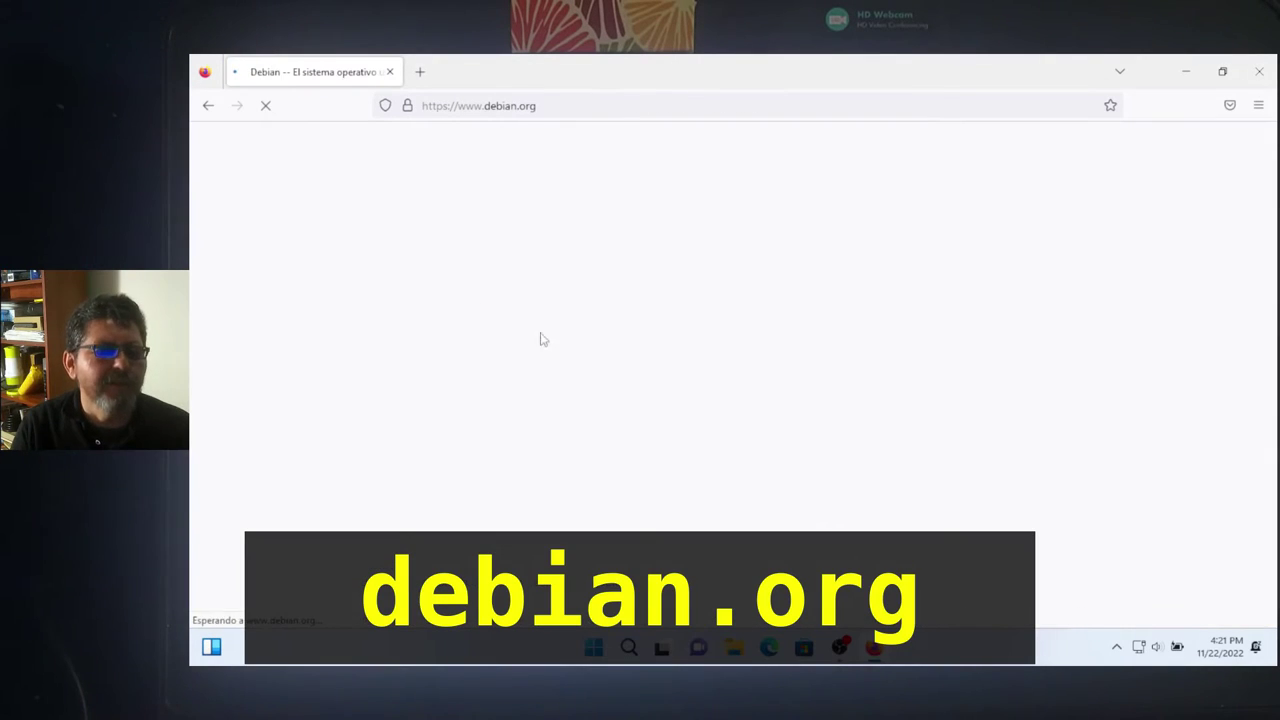
pyautogui.scroll(-3, 857, 391)
pyautogui.scroll(-1, 857, 391)
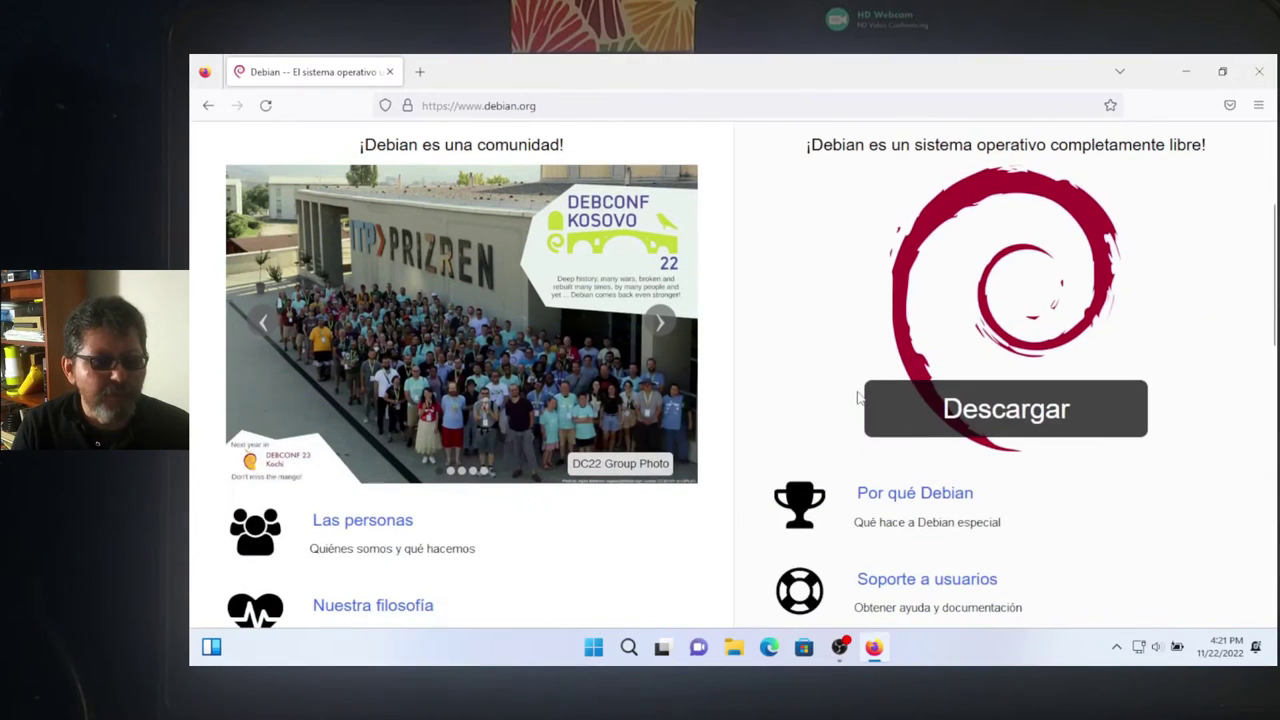
pyautogui.click(979, 416)
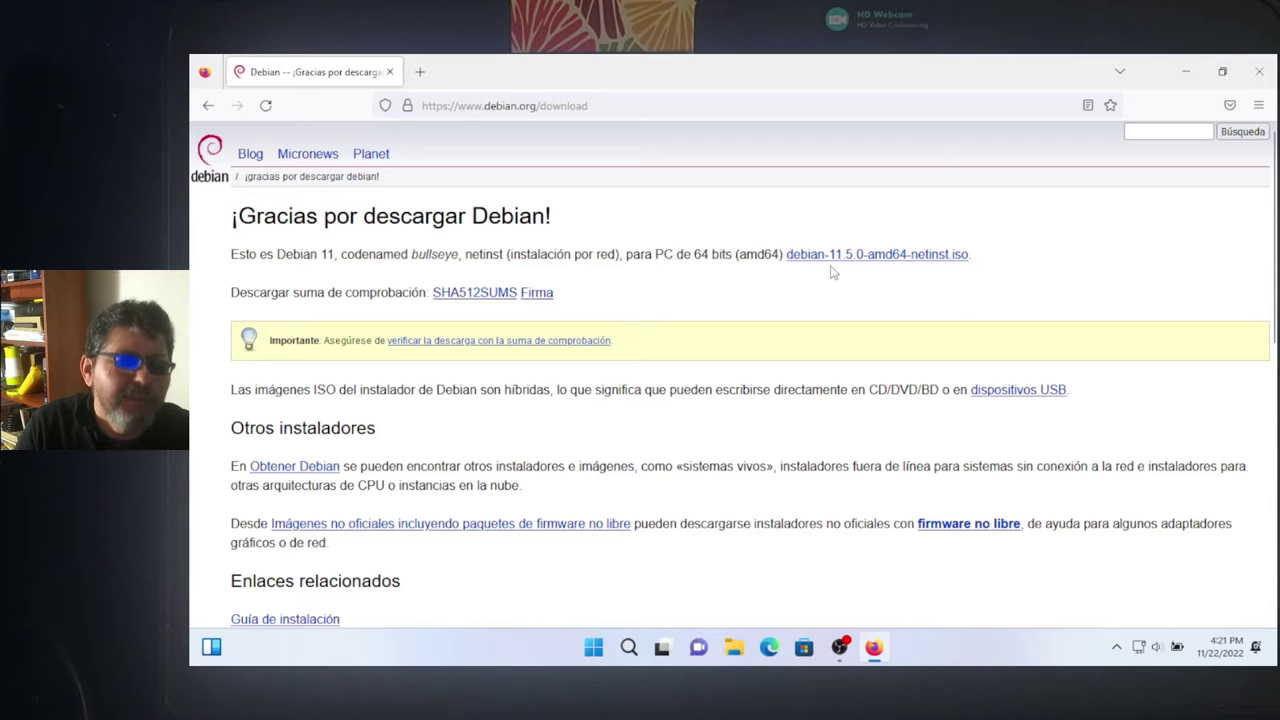
pyautogui.click(898, 256)
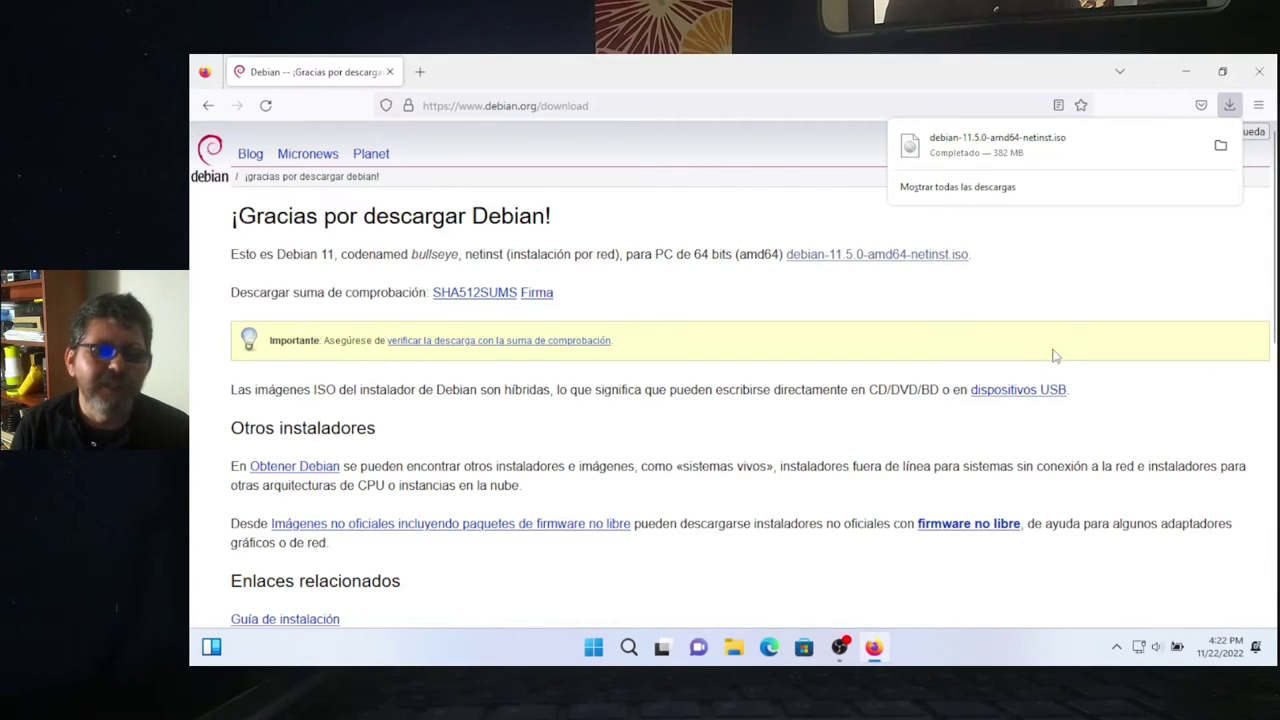
# Show the downloaded Debian ISO in its folder and examine its file properties.
pyautogui.click(1220, 145)
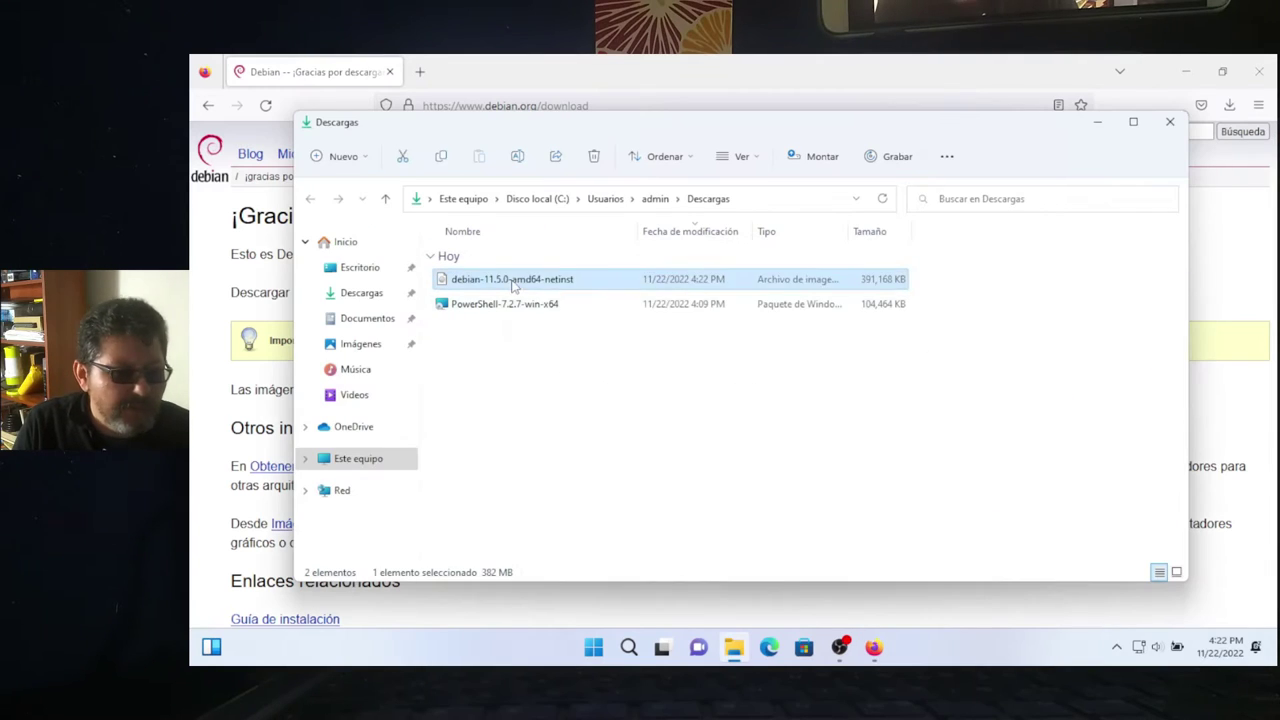
pyautogui.rightClick(513, 286)
pyautogui.click(578, 470)
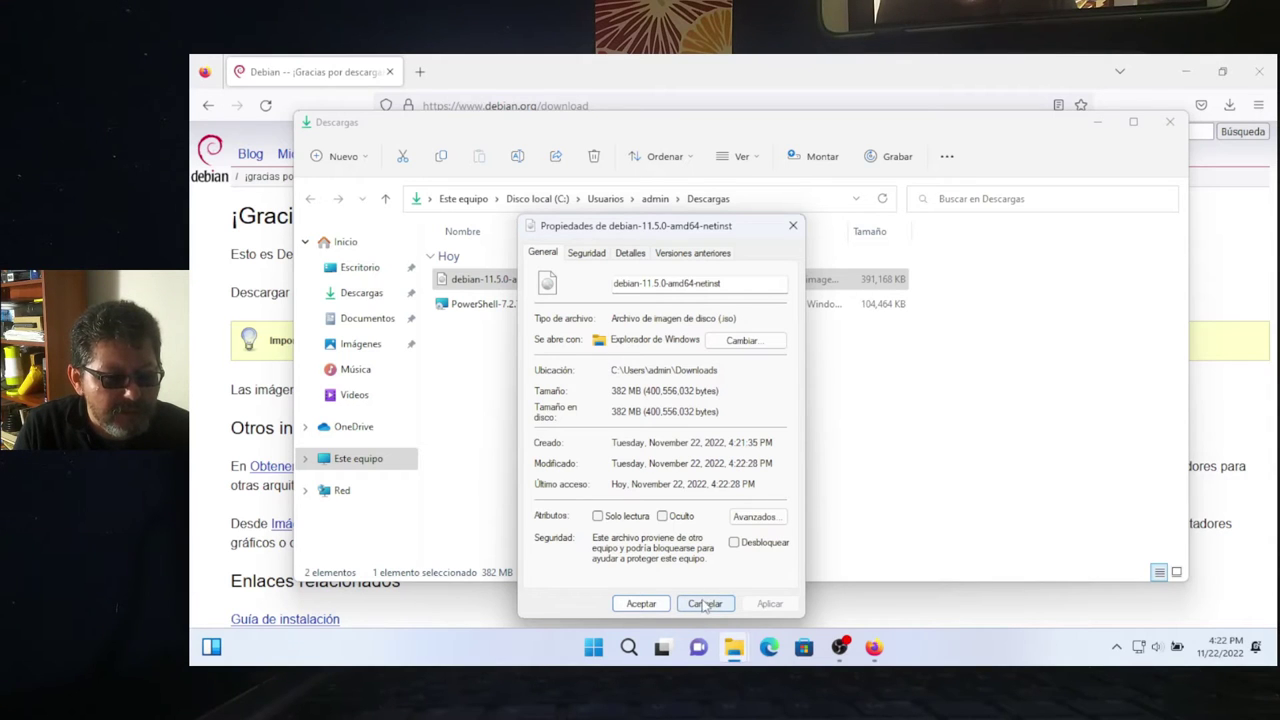
pyautogui.click(705, 604)
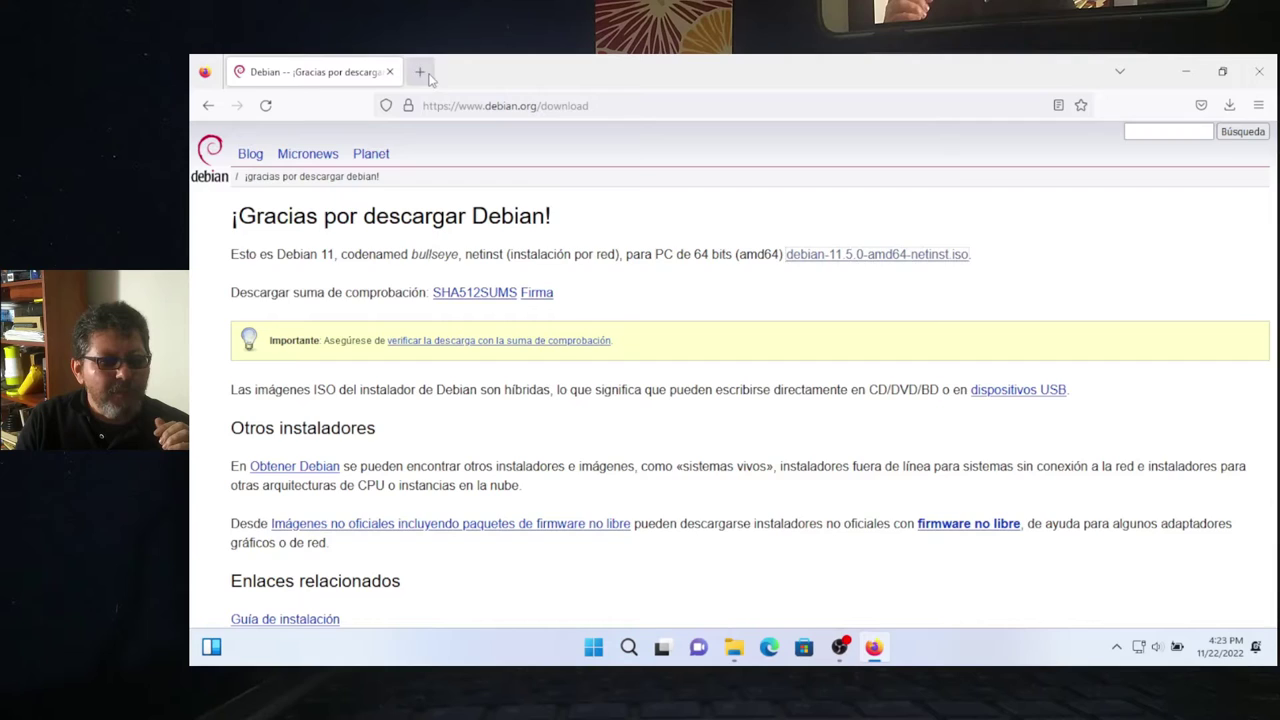
# Search the web for "rufus" in a new browser tab.
pyautogui.click(416, 72)
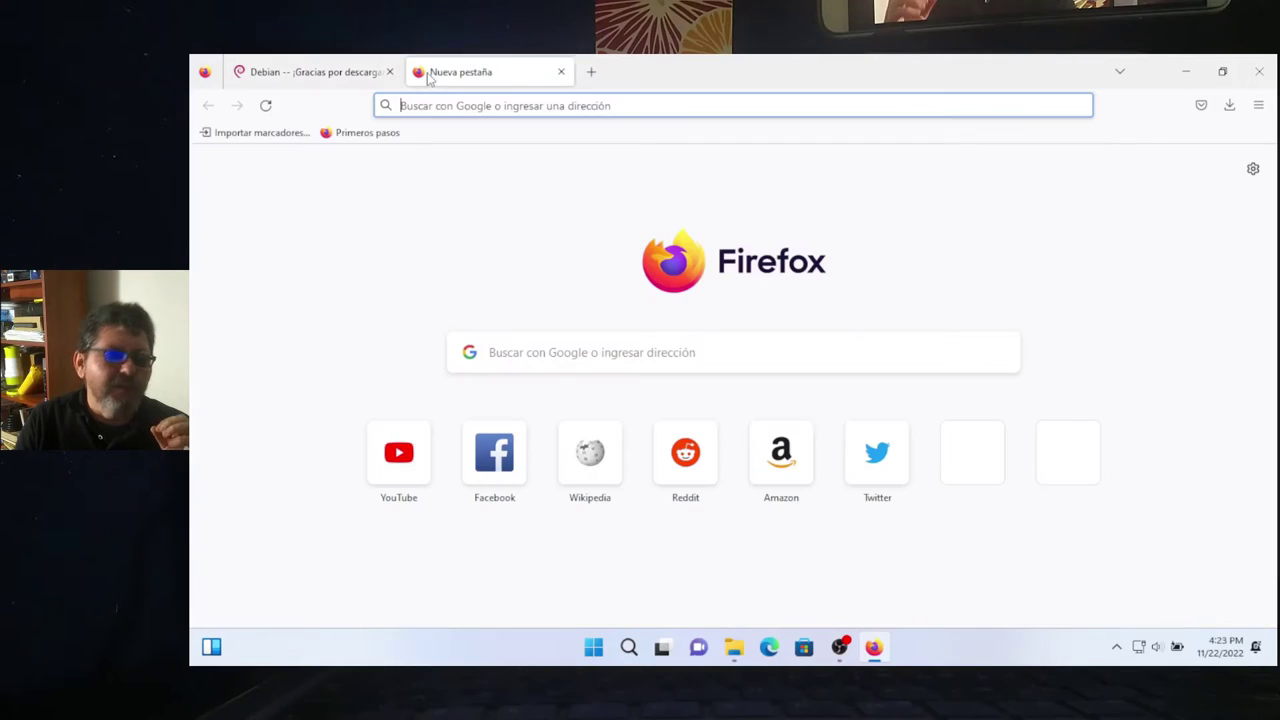
pyautogui.click(674, 350)
pyautogui.write('rufus')
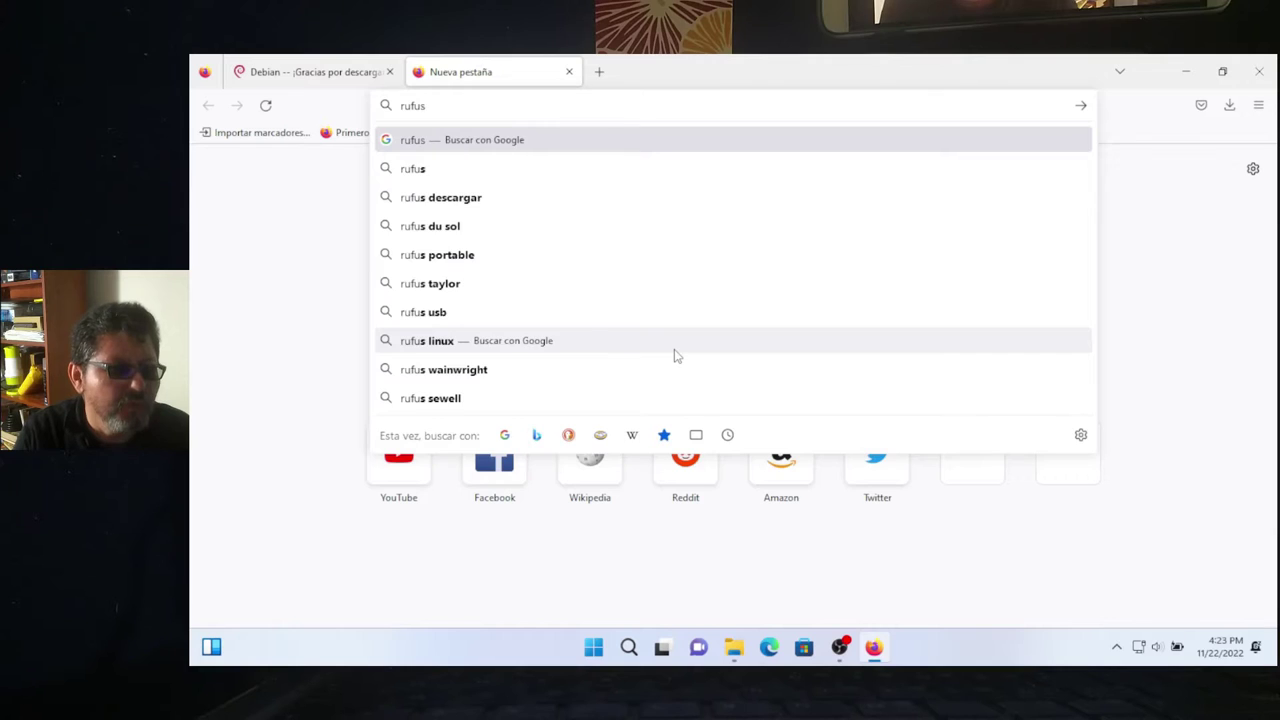
pyautogui.press('Return')
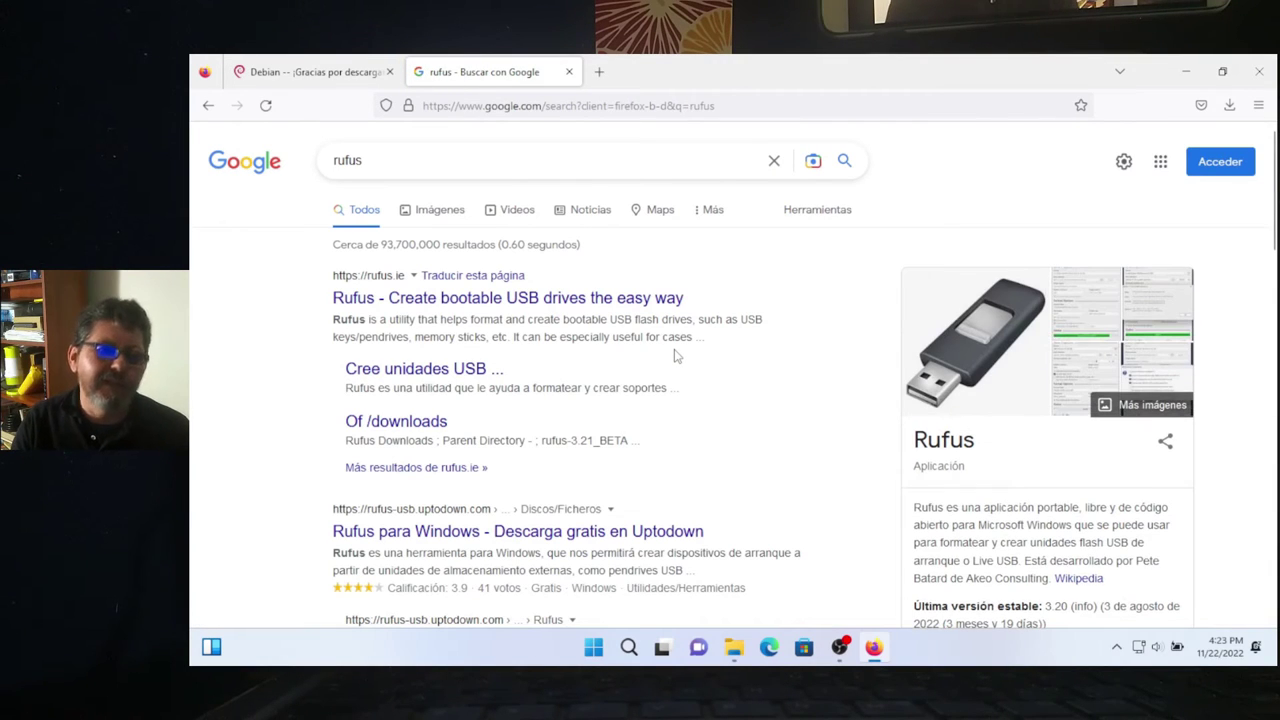
# Open the rufus.ie site and download Rufus 3.20, dismissing the advertisement.
pyautogui.click(432, 298)
pyautogui.scroll(-5, 676, 345)
pyautogui.scroll(-3, 676, 345)
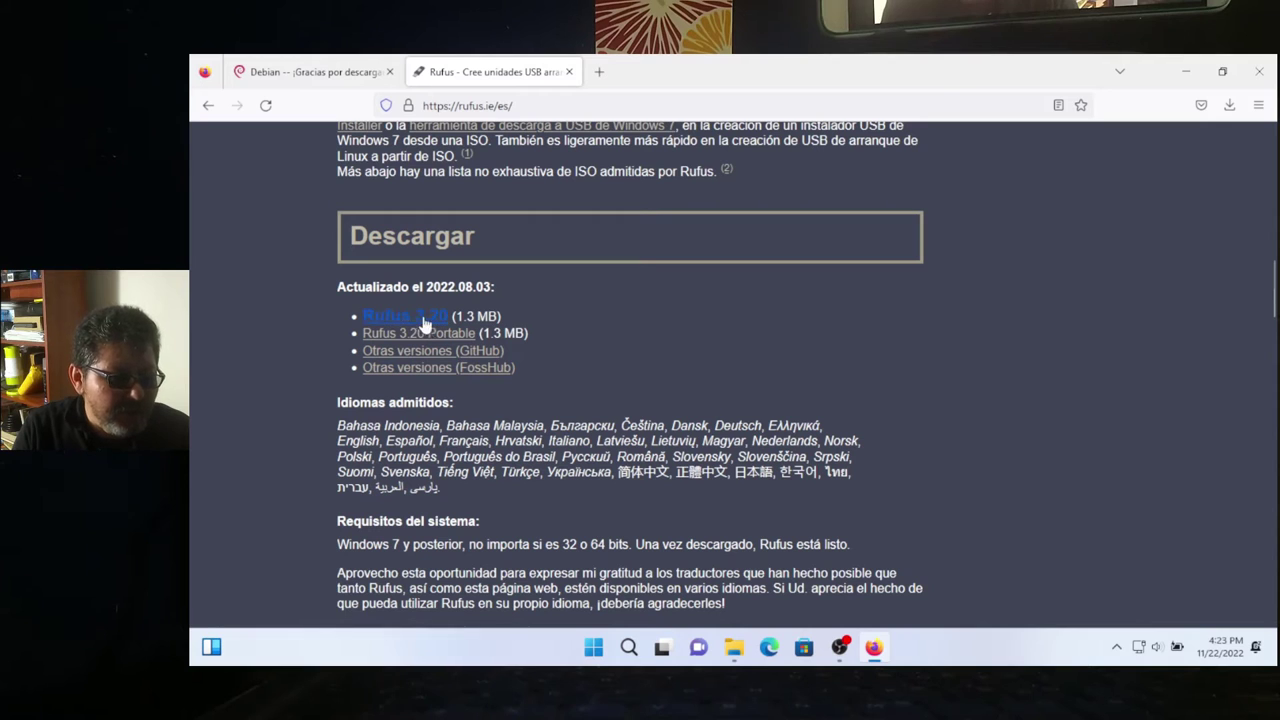
pyautogui.click(406, 323)
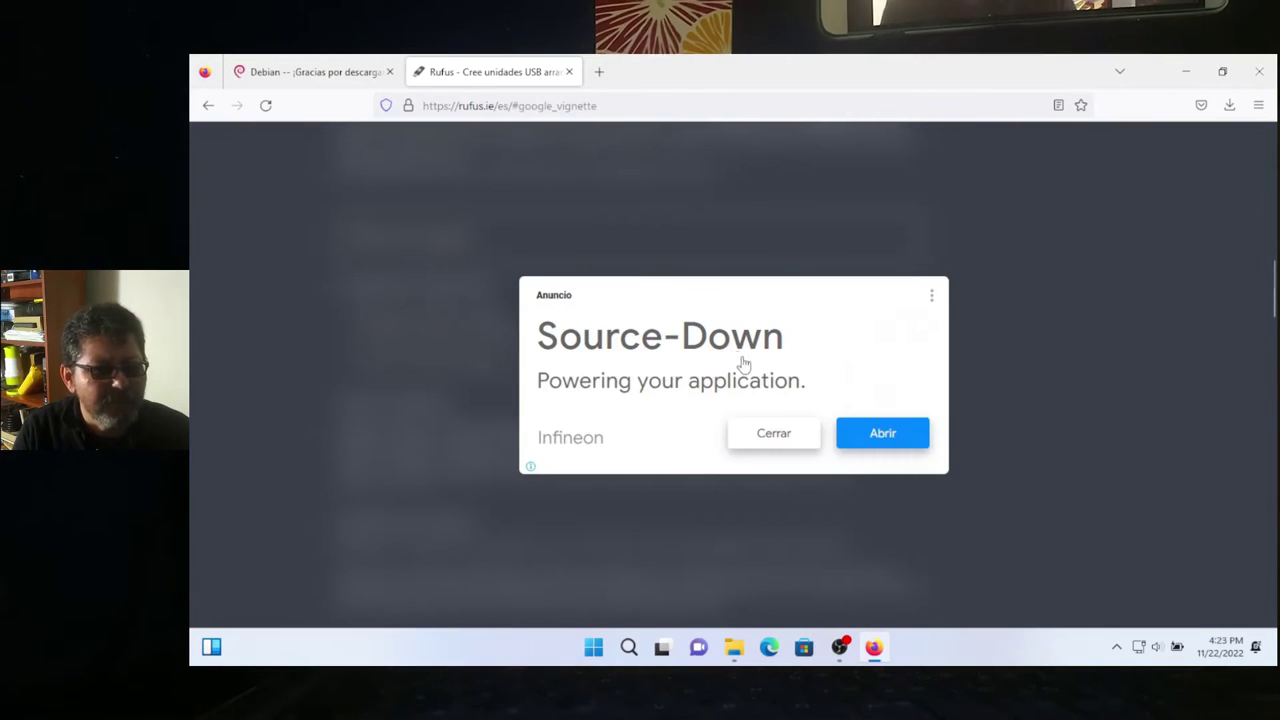
pyautogui.click(777, 434)
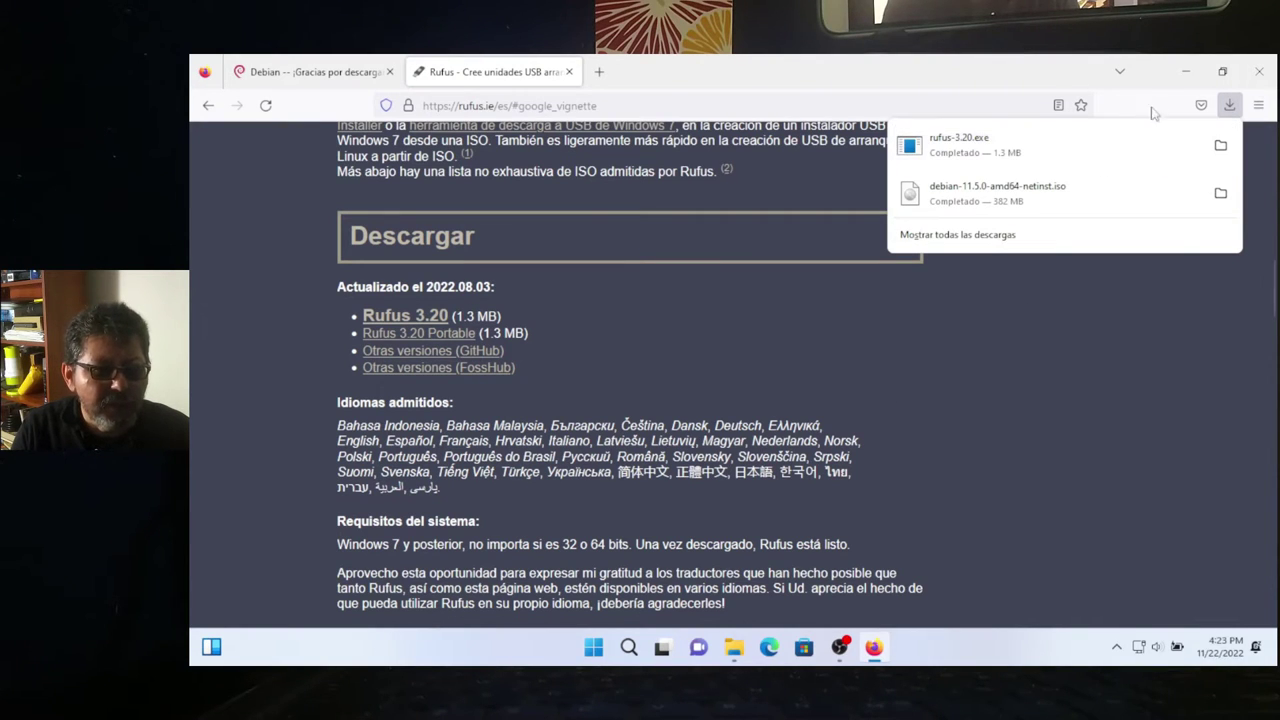
# Minimize the browser and maximize the Descargas folder window.
pyautogui.click(1187, 69)
pyautogui.click(1187, 69)
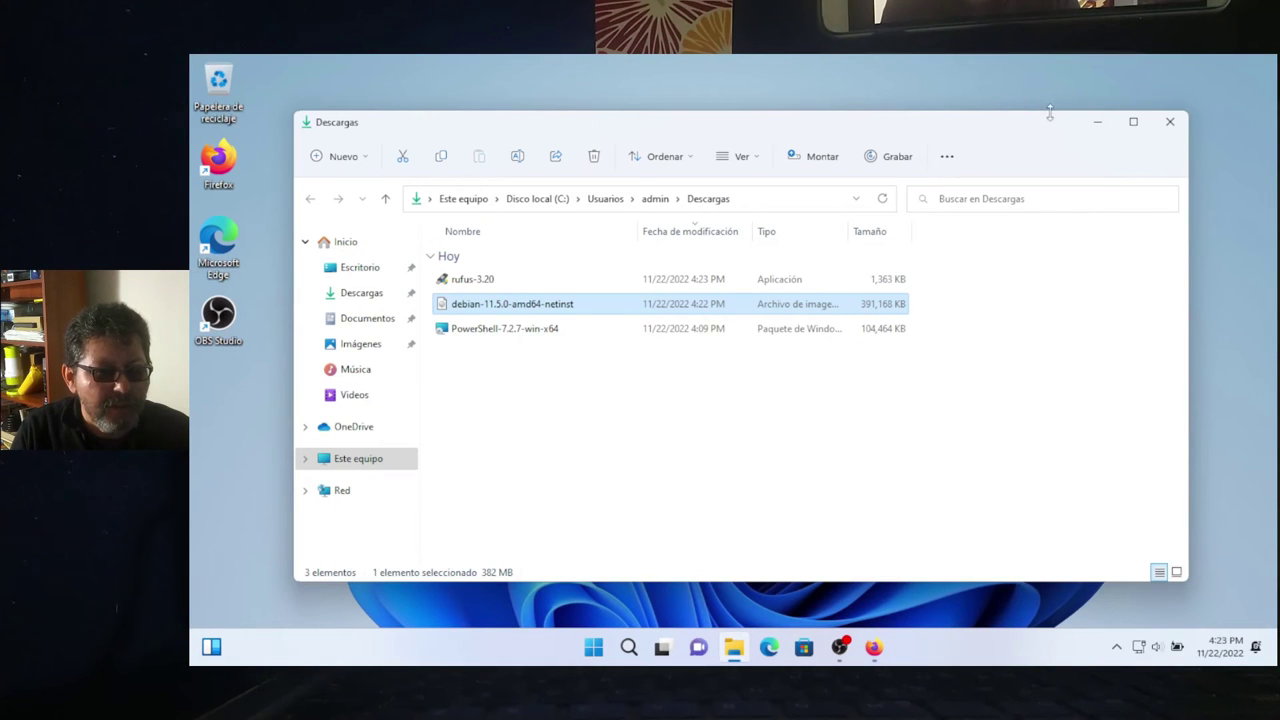
pyautogui.doubleClick(1034, 127)
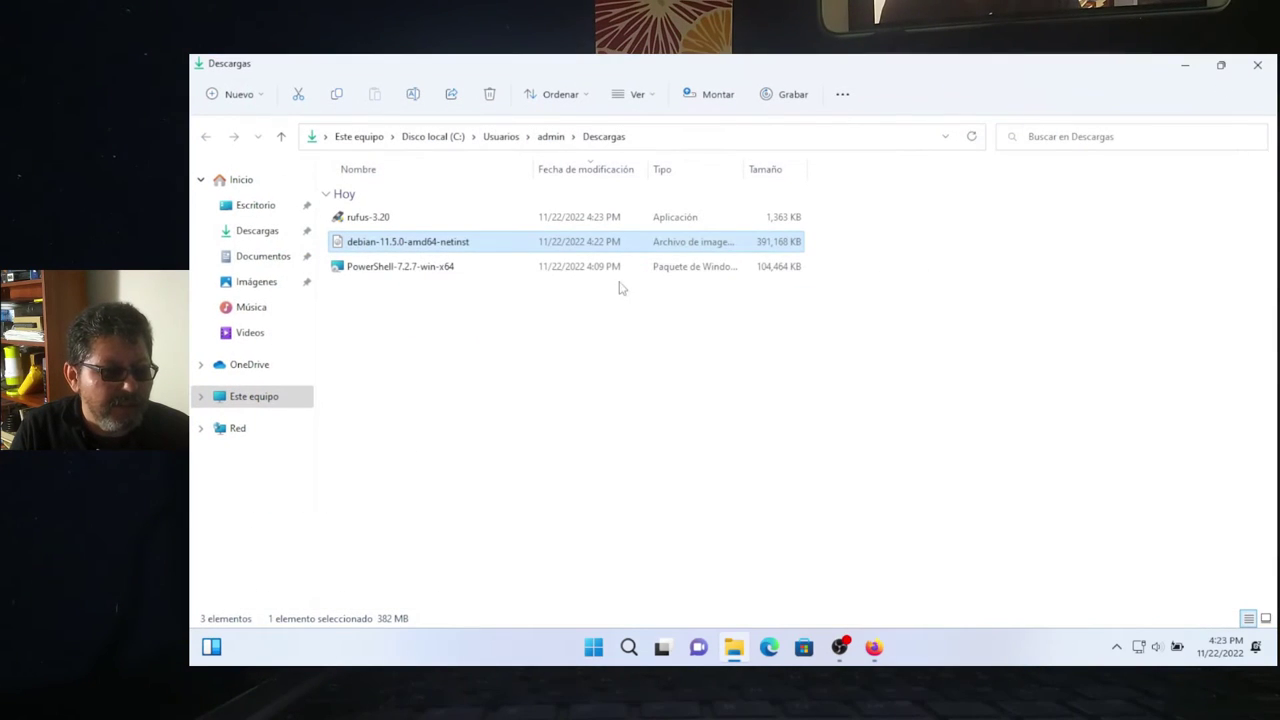
# Run rufus-3.20 from the Descargas folder, authorize it to make changes, and allow it to check online for updates.
pyautogui.click(555, 370)
pyautogui.moveTo(391, 268); pyautogui.dragTo(379, 276)
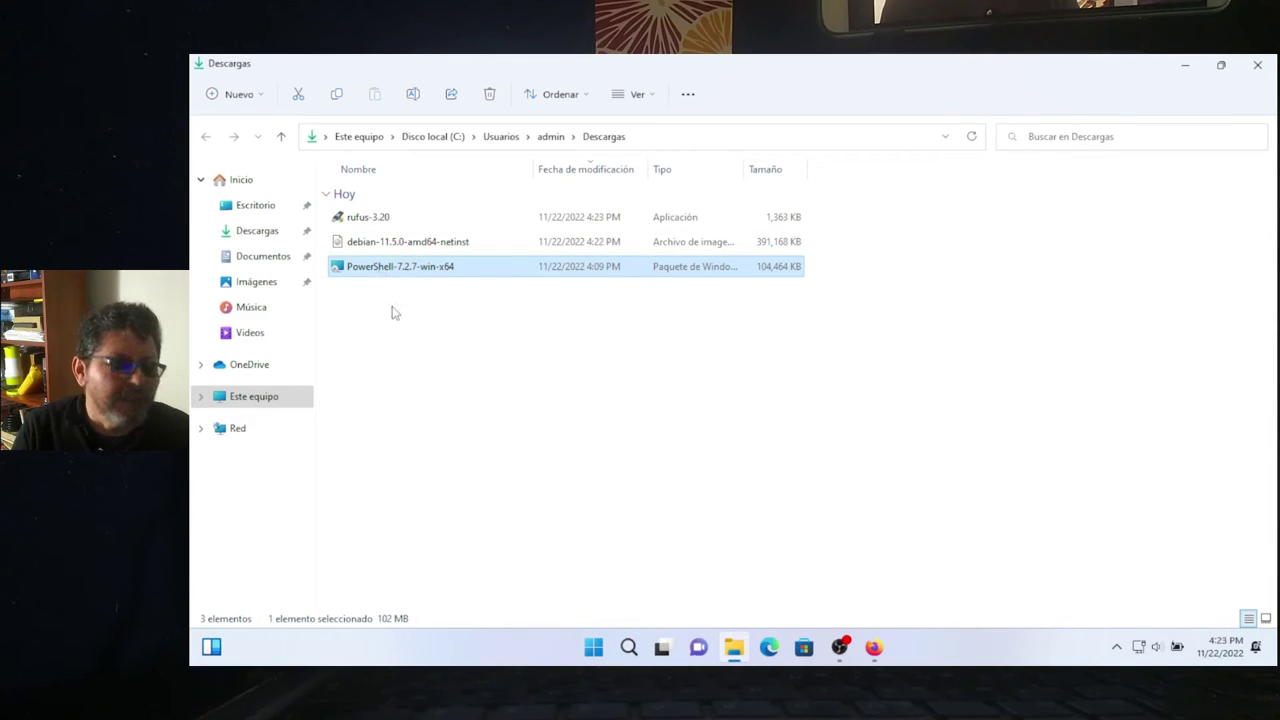
pyautogui.click(405, 245)
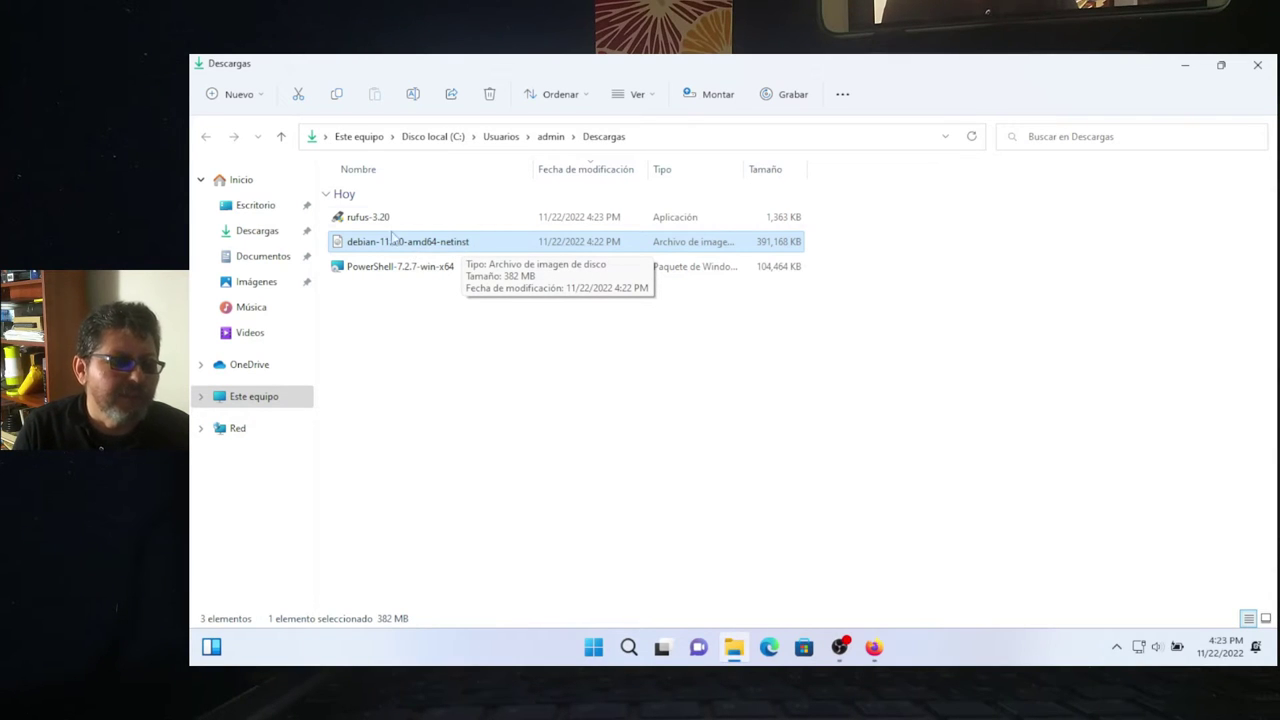
pyautogui.click(379, 220)
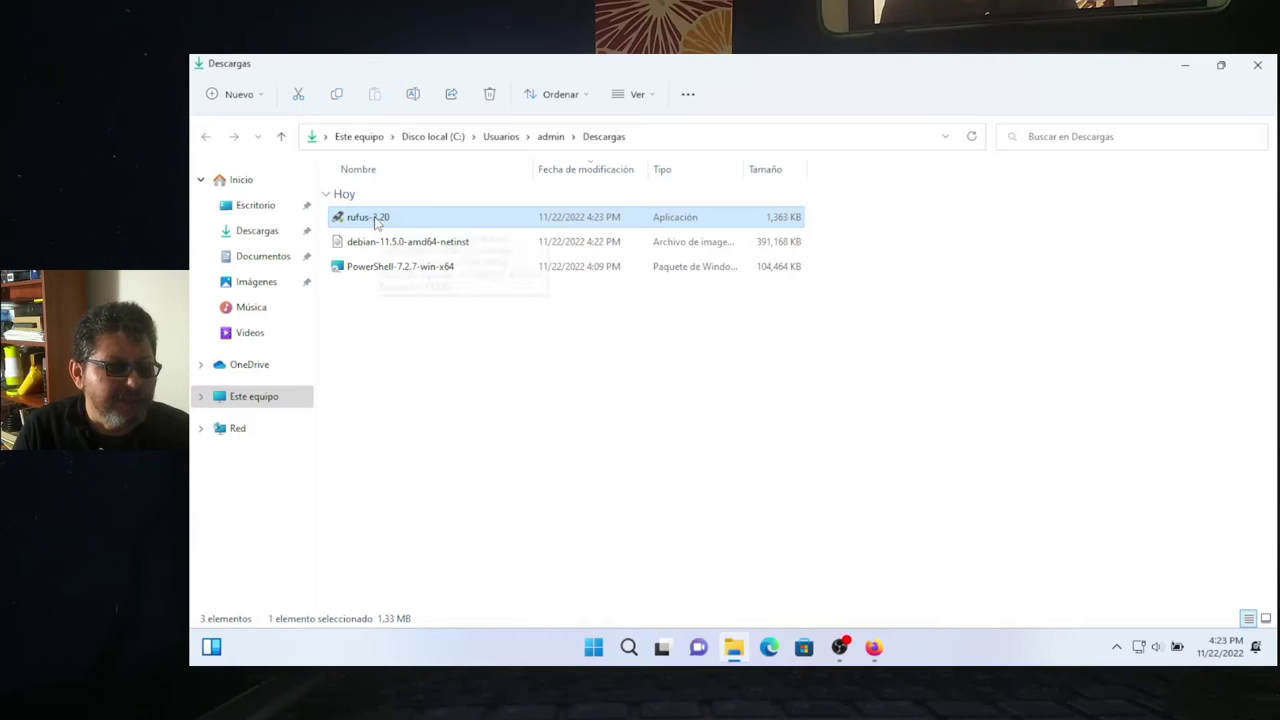
pyautogui.doubleClick(376, 220)
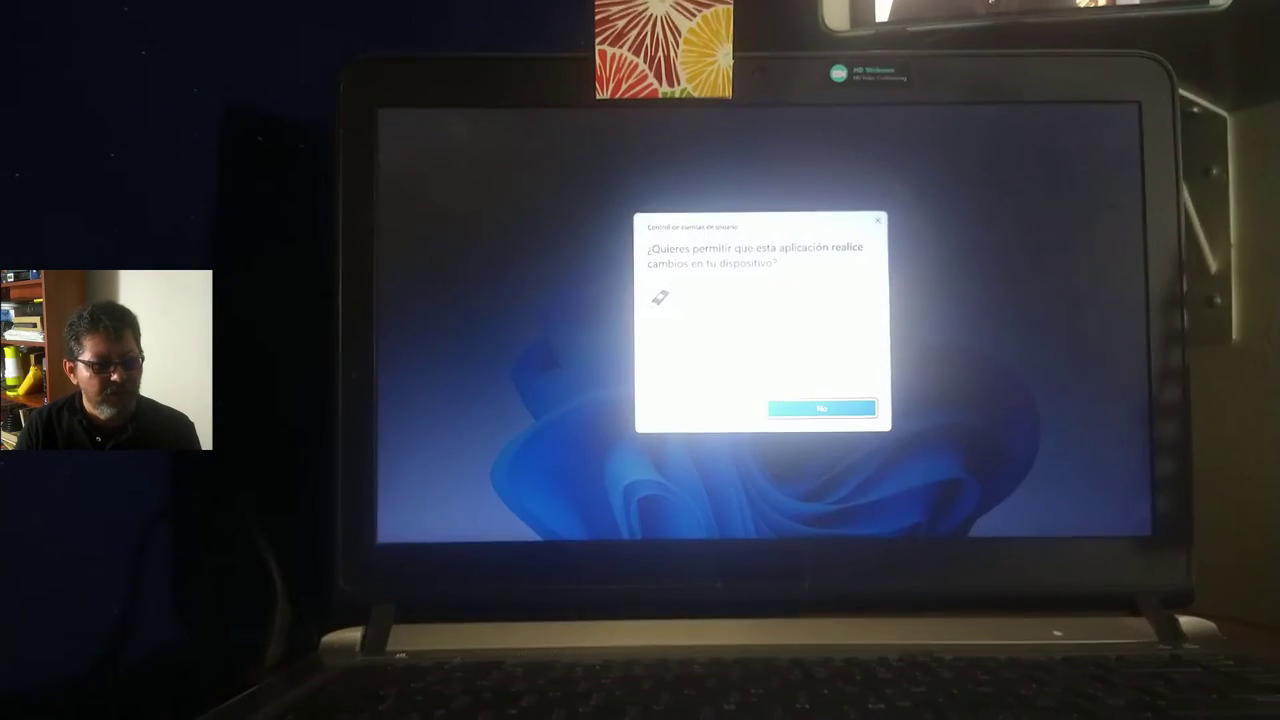
pyautogui.press('Return')
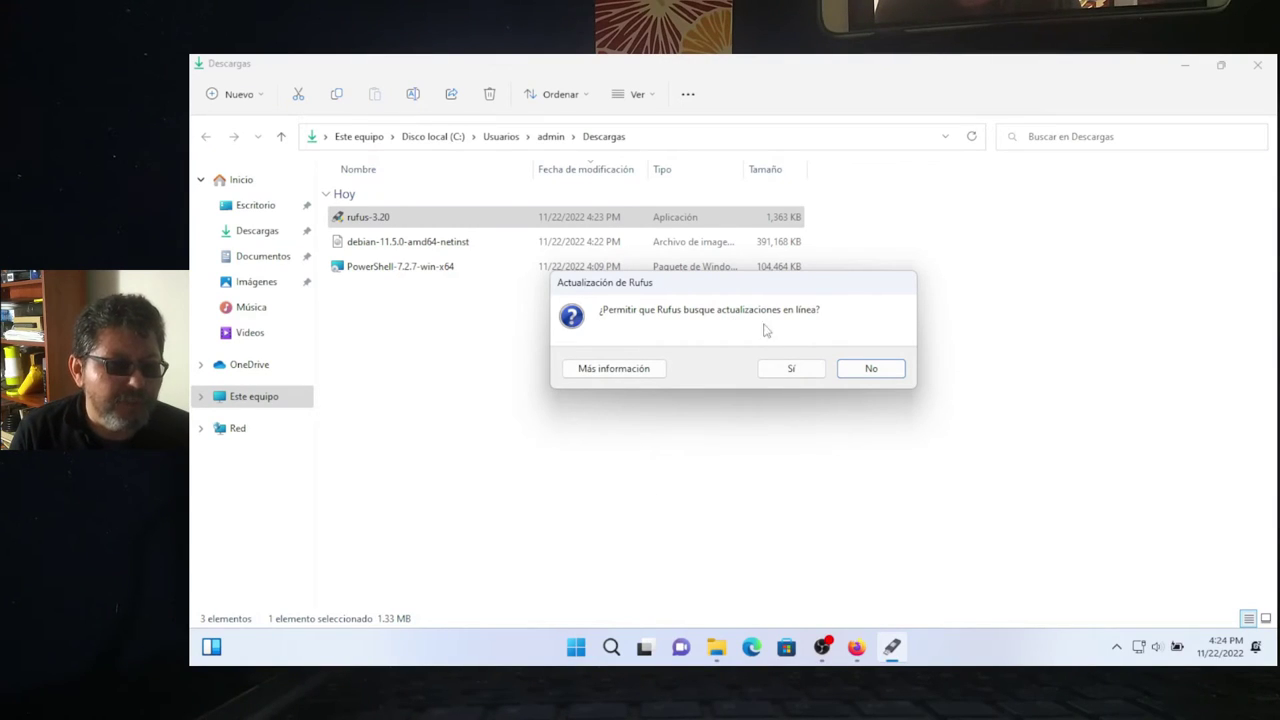
pyautogui.click(789, 370)
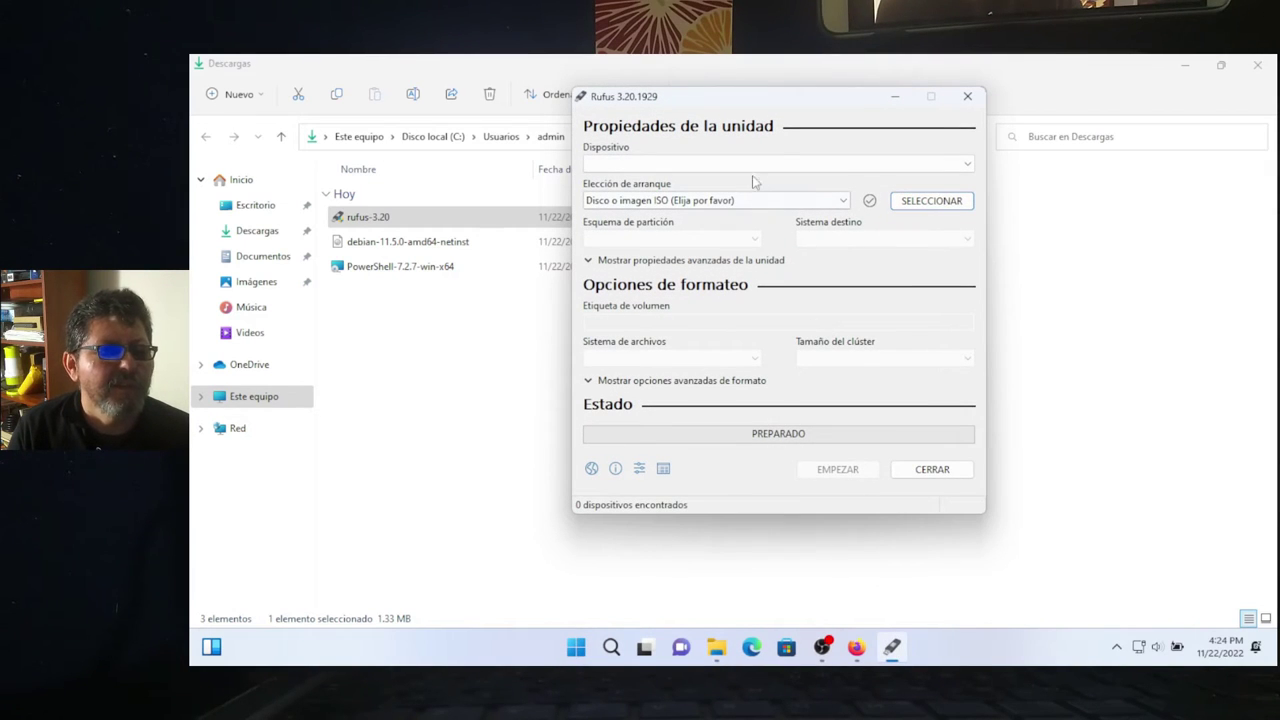
# Choose the USB (D:) flash drive as the target device in Rufus.
pyautogui.moveTo(760, 104); pyautogui.dragTo(709, 104)
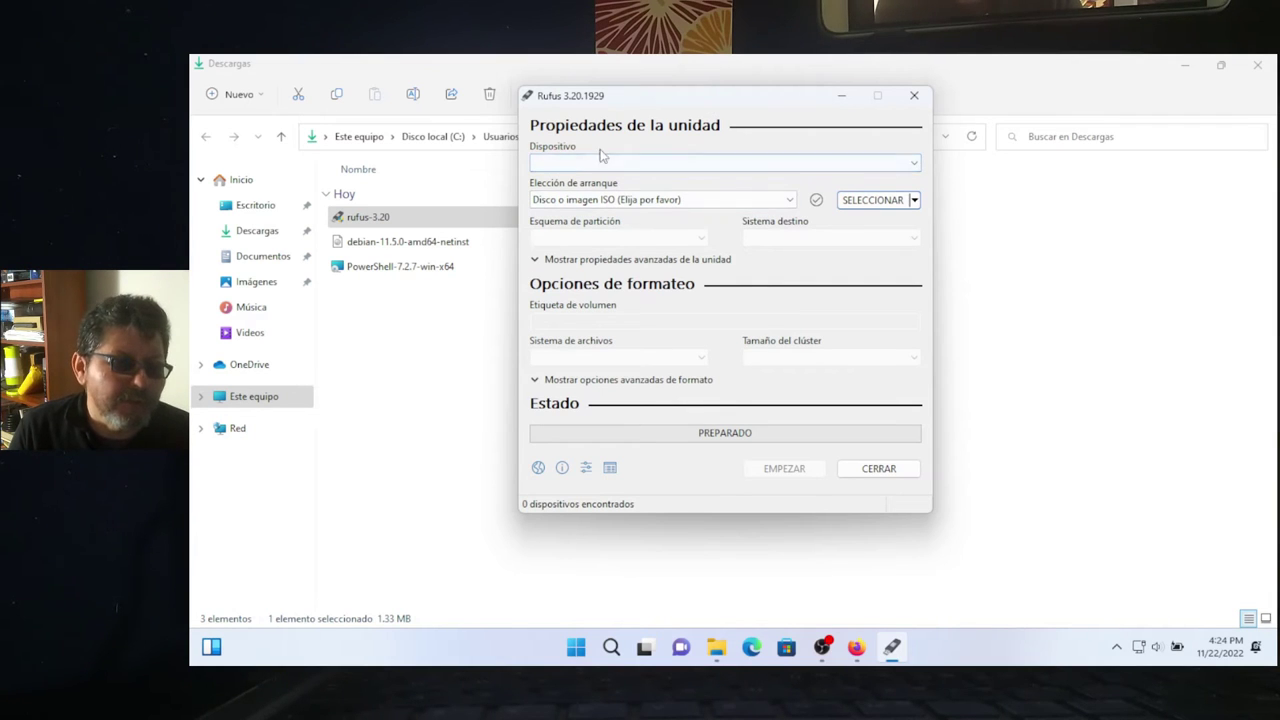
pyautogui.click(906, 167)
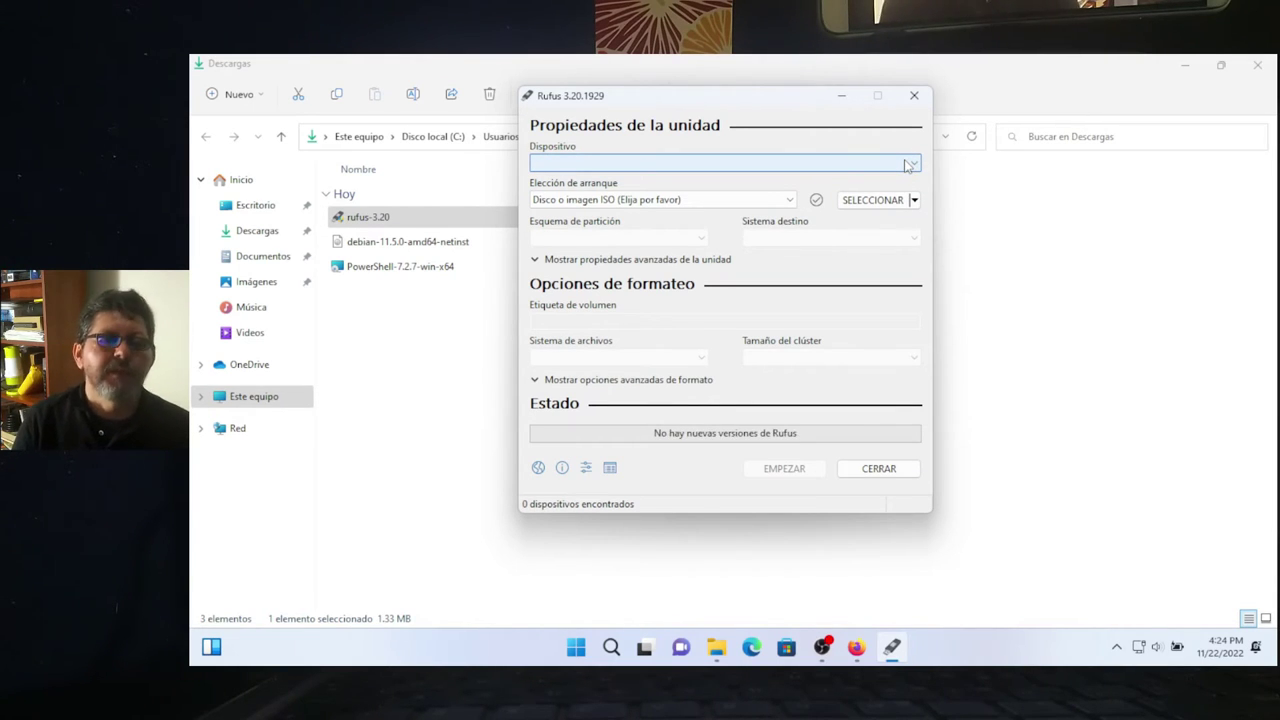
pyautogui.click(906, 166)
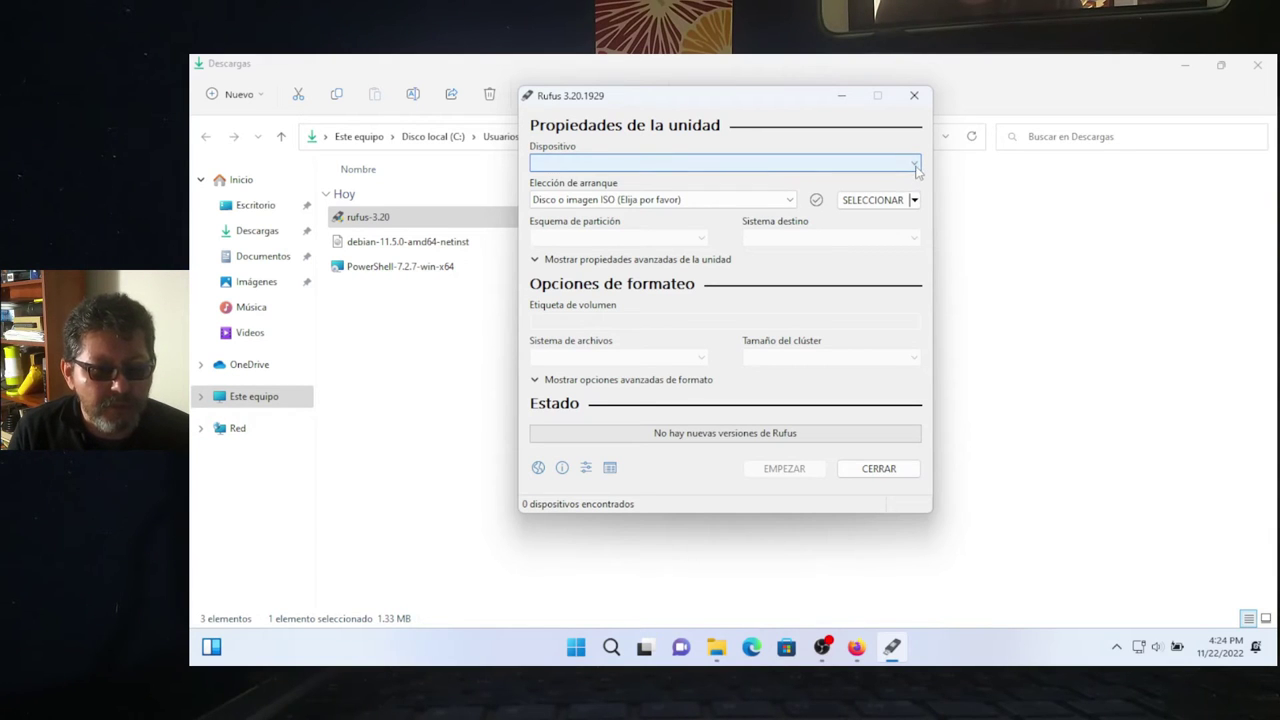
pyautogui.click(914, 167)
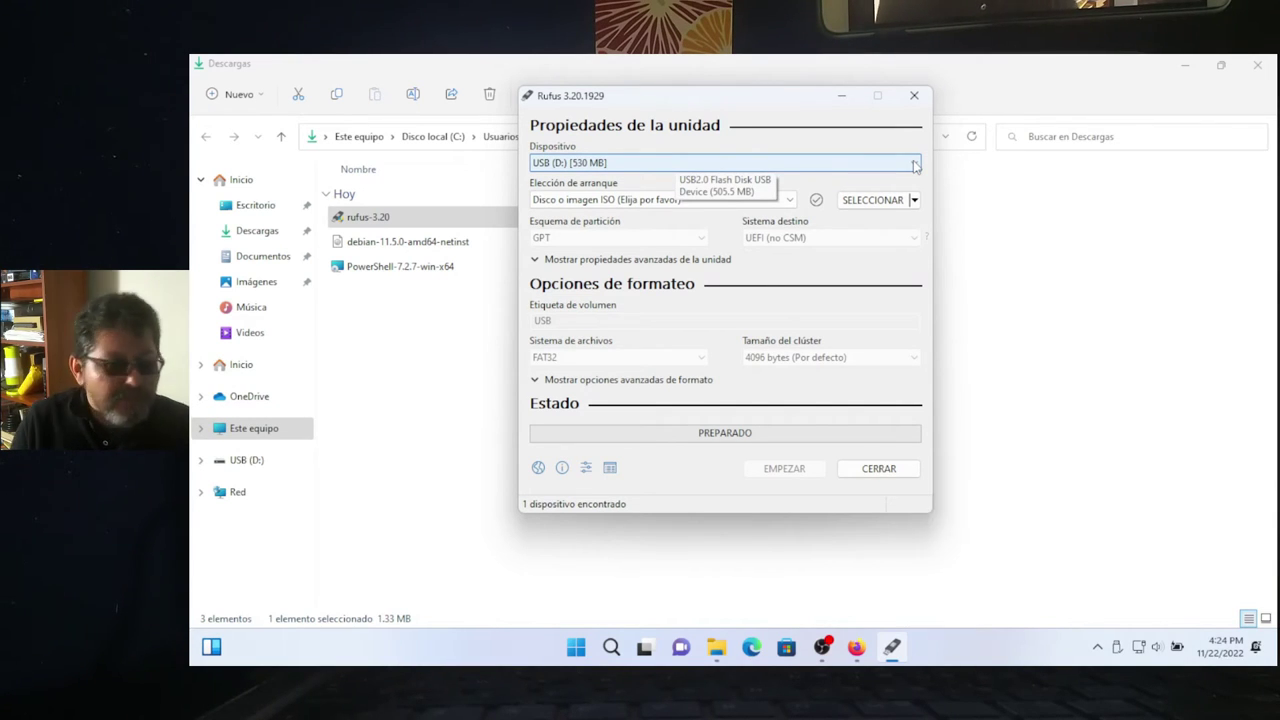
pyautogui.click(842, 165)
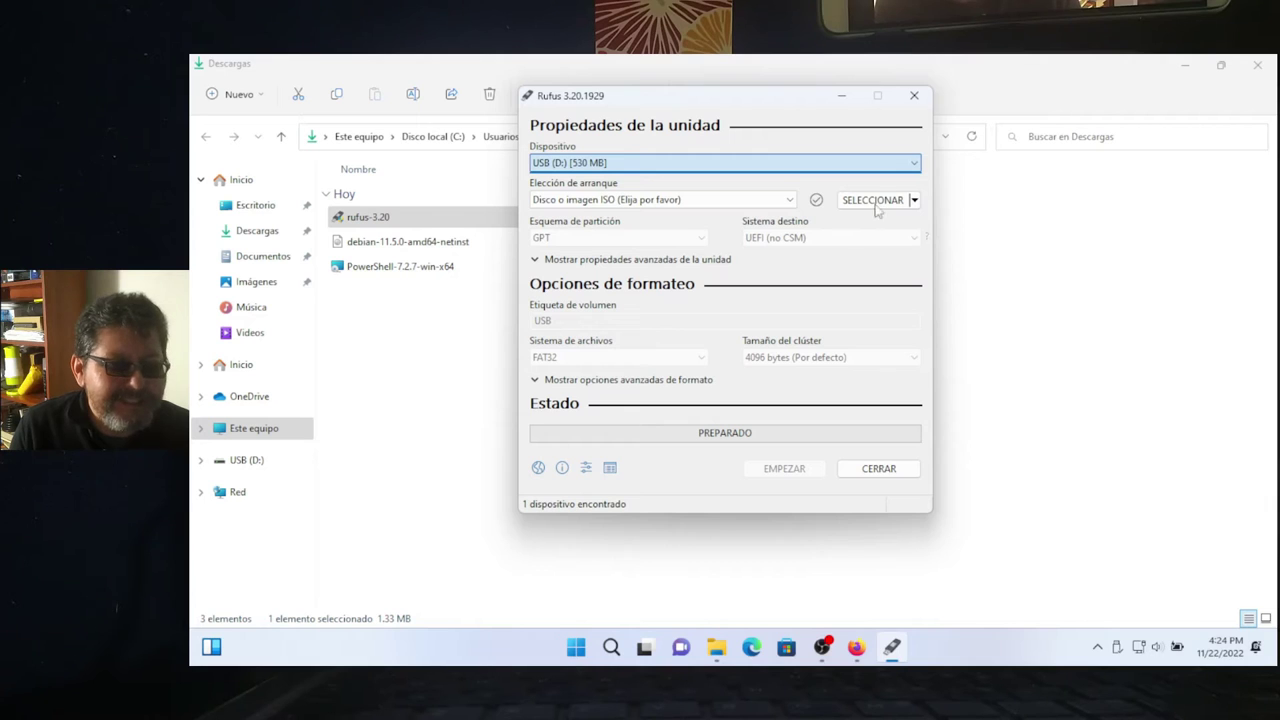
# Load debian-11.5.0-amd64-netinst from the Descargas folder as the boot image.
pyautogui.click(869, 202)
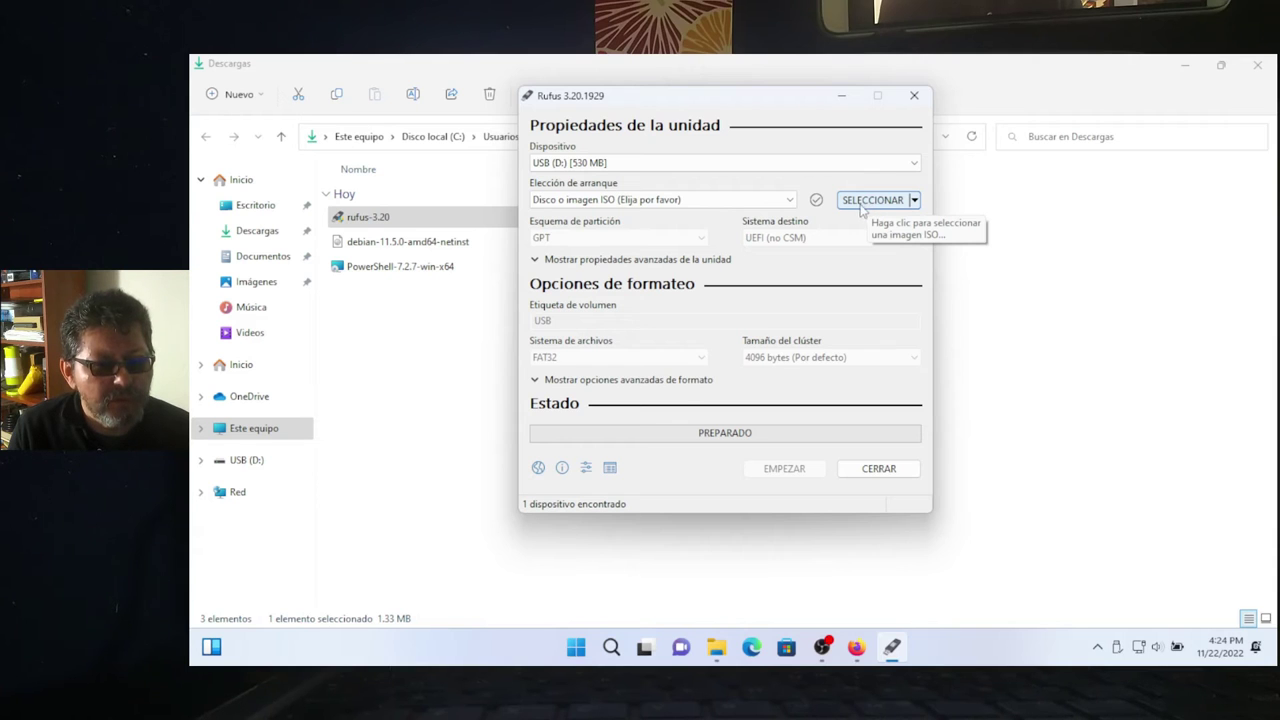
pyautogui.click(863, 204)
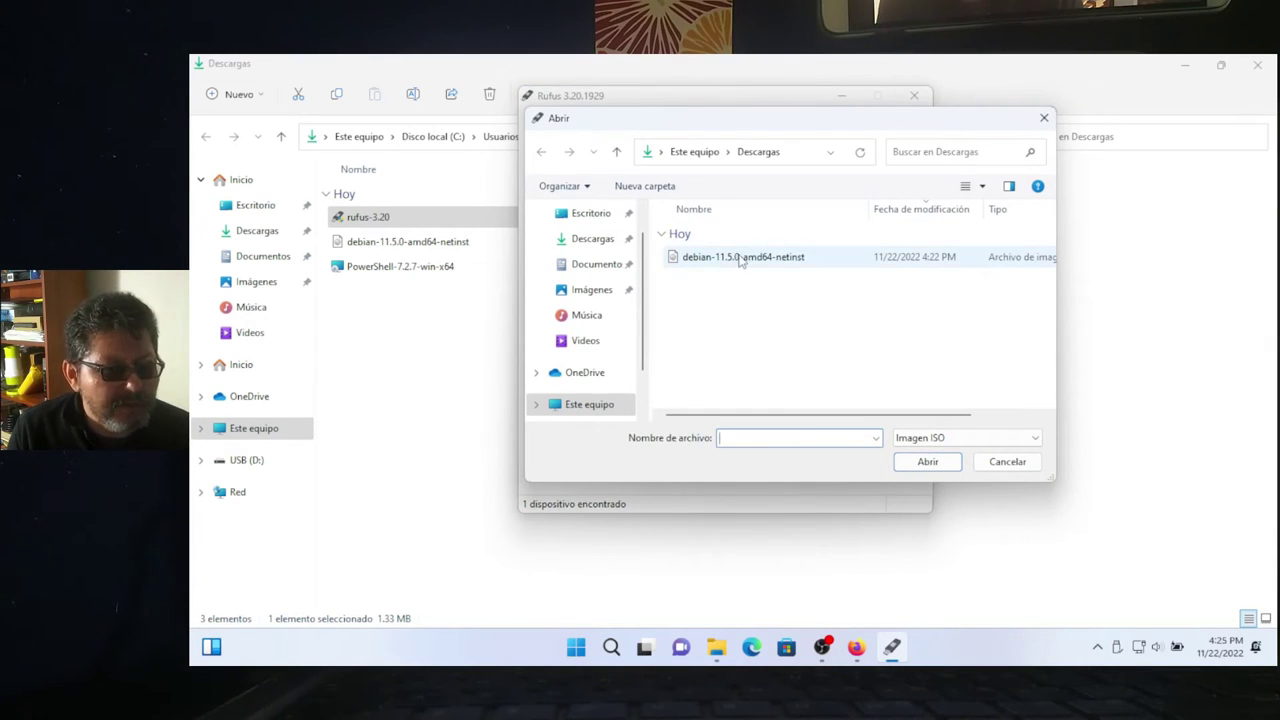
pyautogui.click(740, 258)
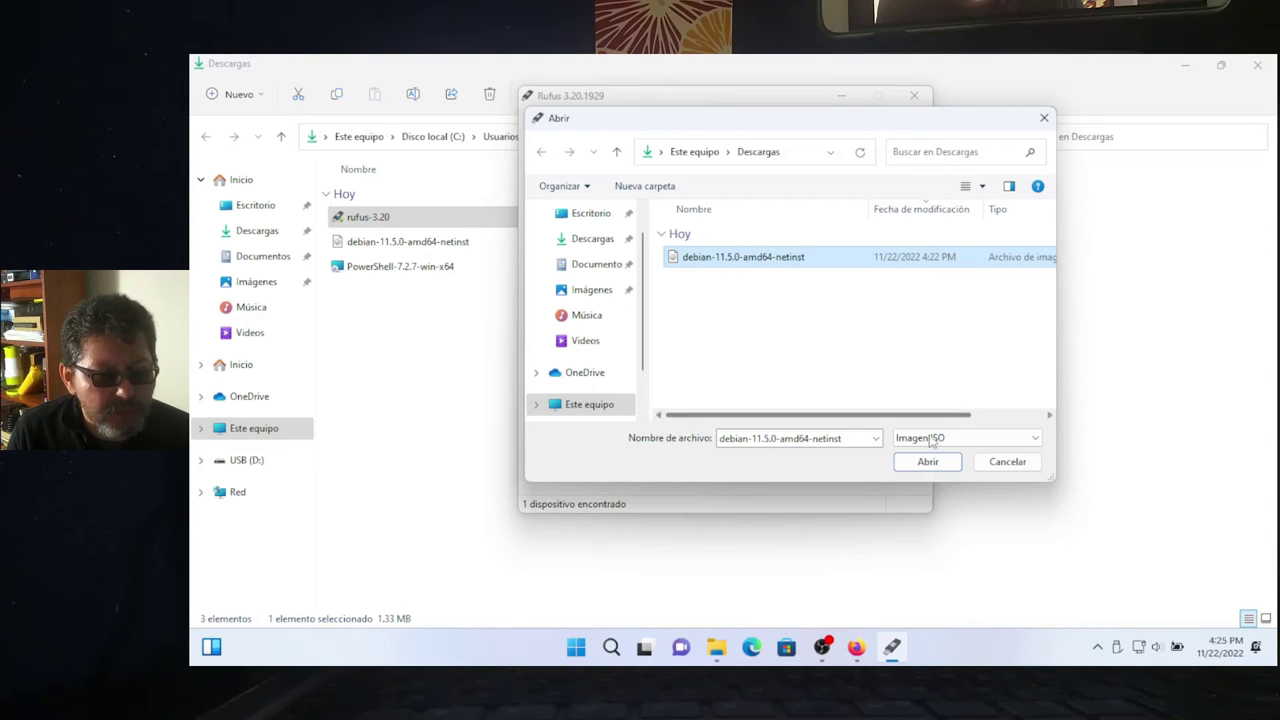
pyautogui.click(920, 463)
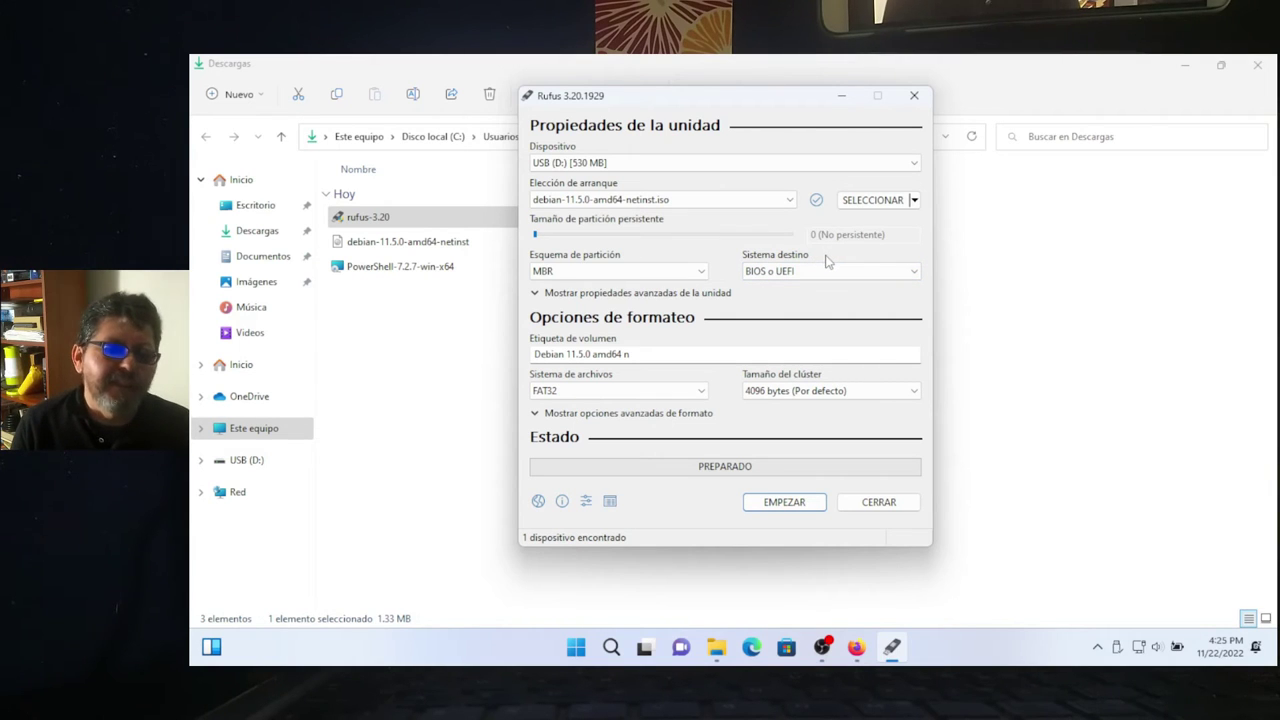
# Compute the ISO image's checksums, review the MD5, SHA1 and SHA256 values, and close the results.
pyautogui.click(816, 201)
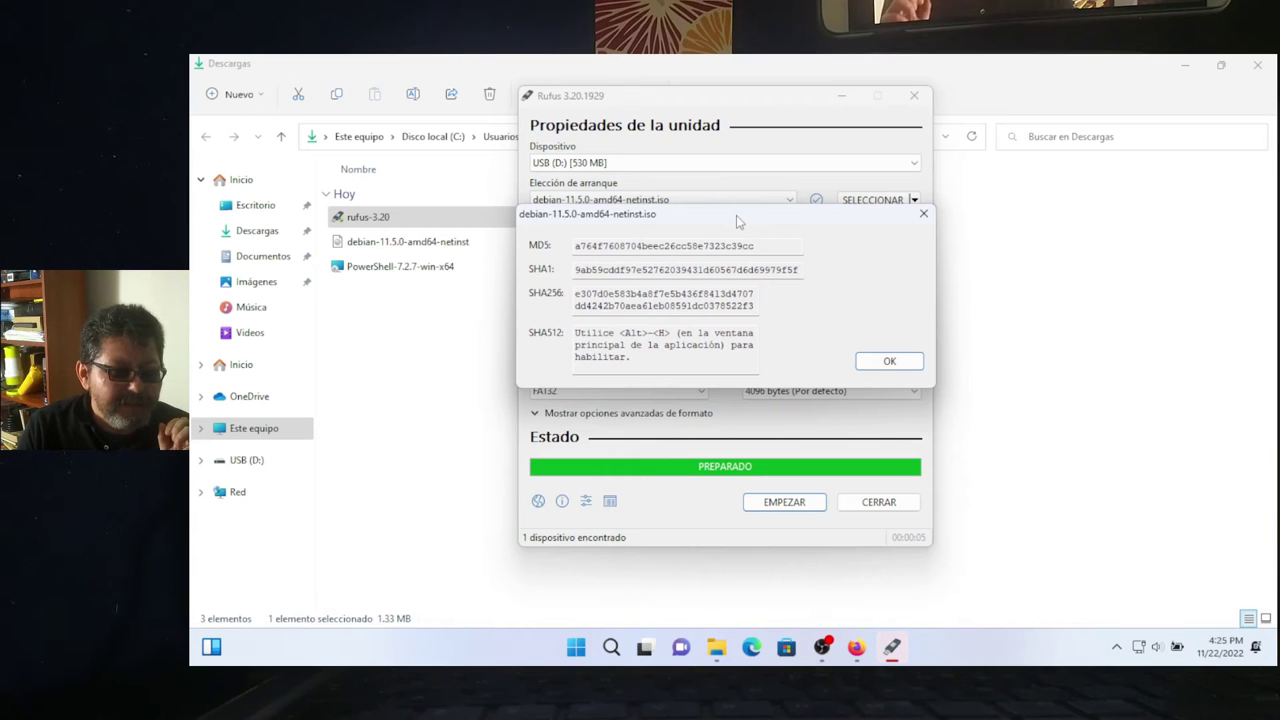
pyautogui.moveTo(738, 220); pyautogui.dragTo(752, 190)
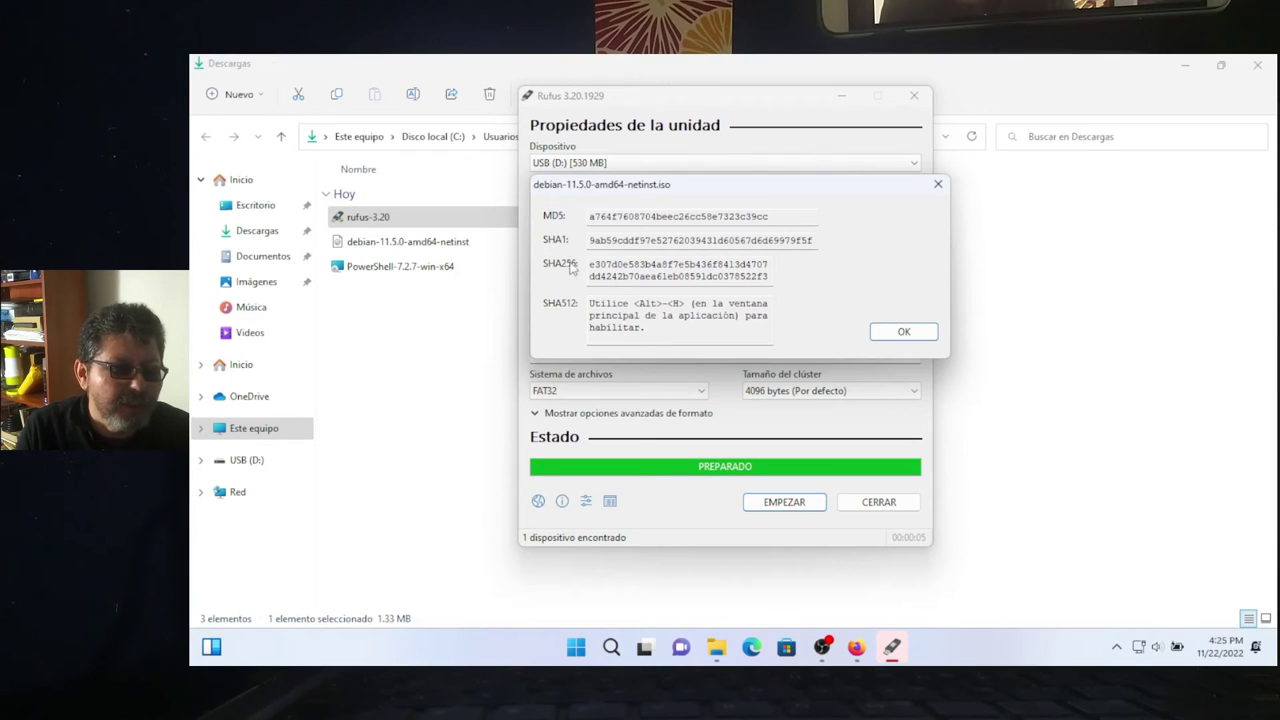
pyautogui.click(903, 333)
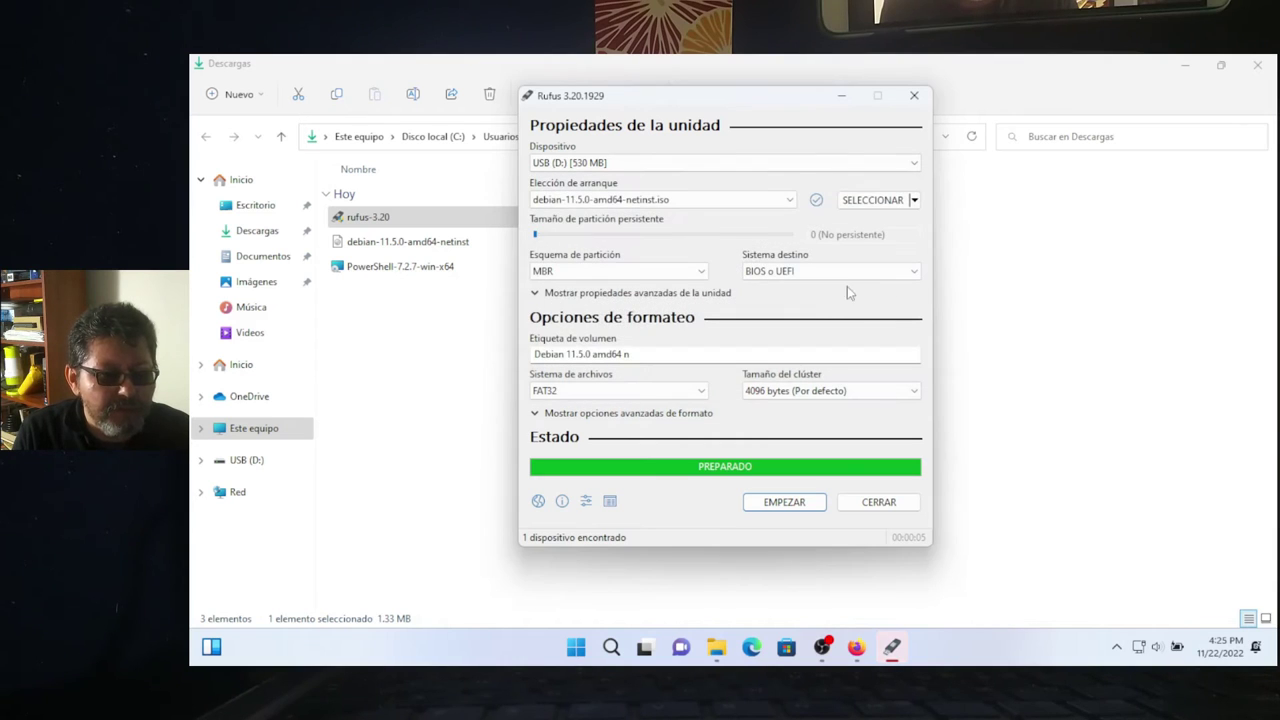
# Enable the additional SHA512 hash and recompute the Debian ISO's checksums.
pyautogui.hotkey('alt', 'h')
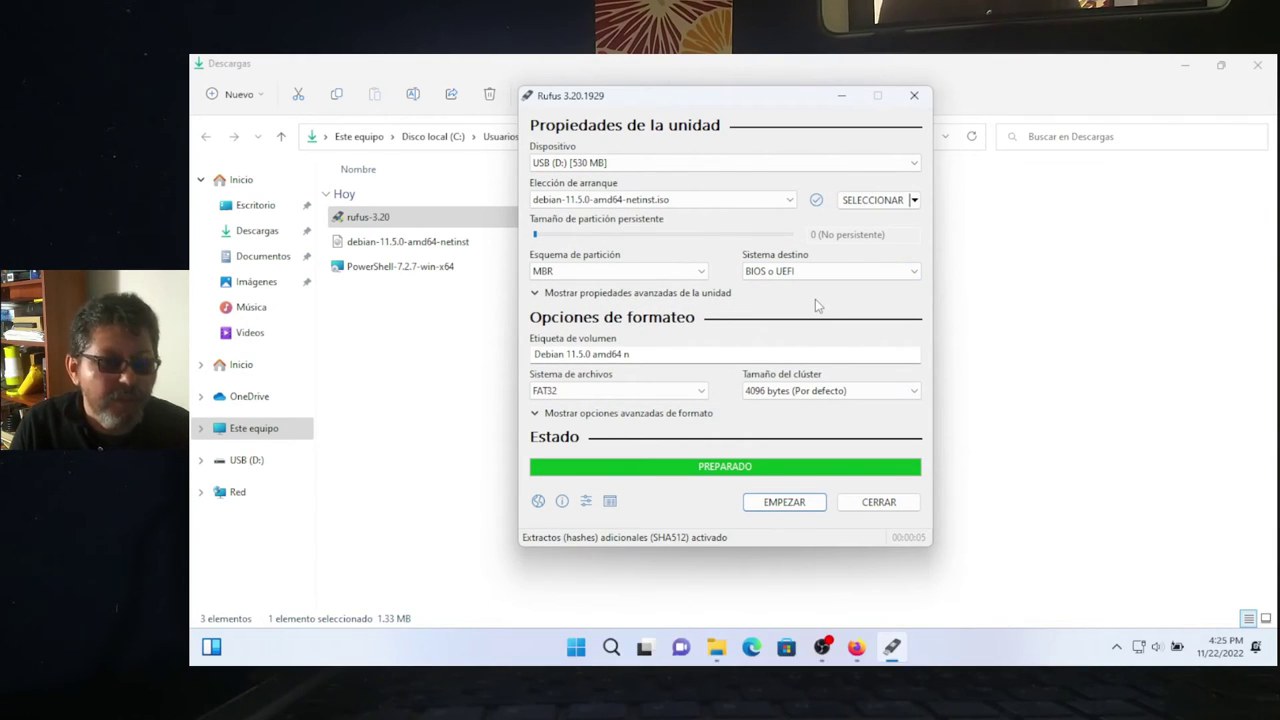
pyautogui.click(816, 200)
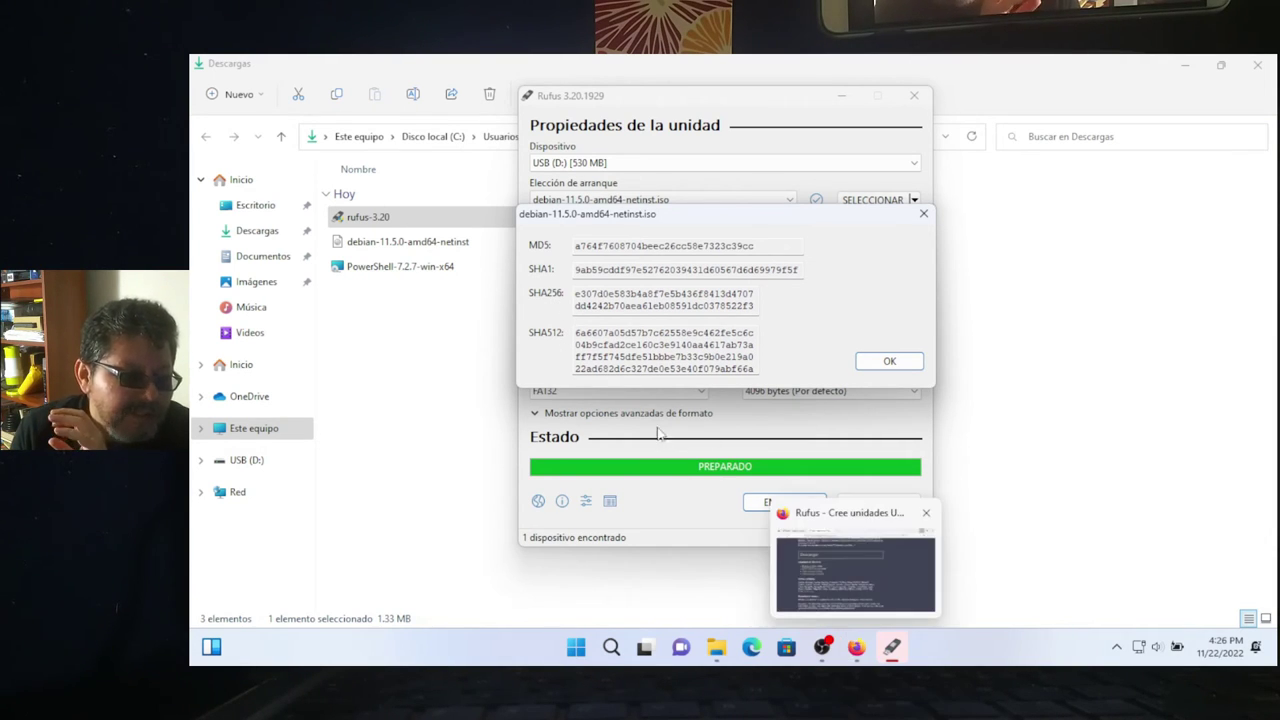
# Switch to Firefox and open the SHA512SUMS checksum file from the Debian download page.
pyautogui.click(856, 647)
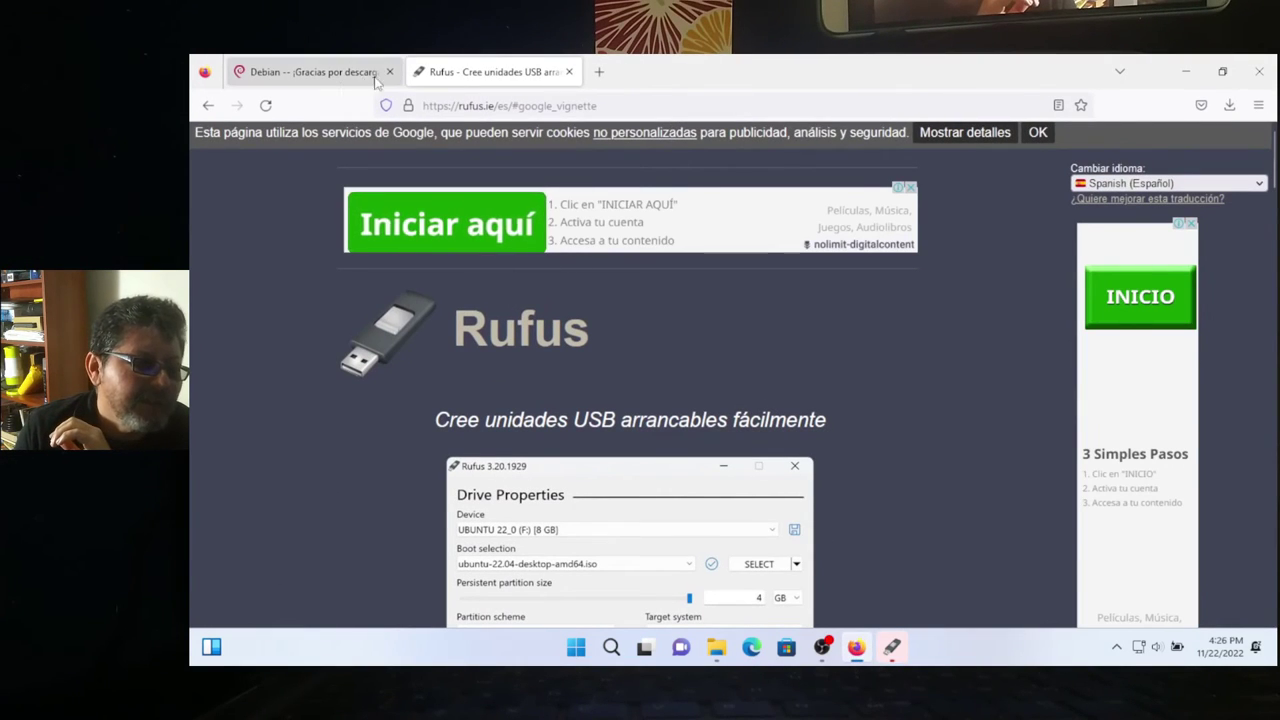
pyautogui.click(335, 86)
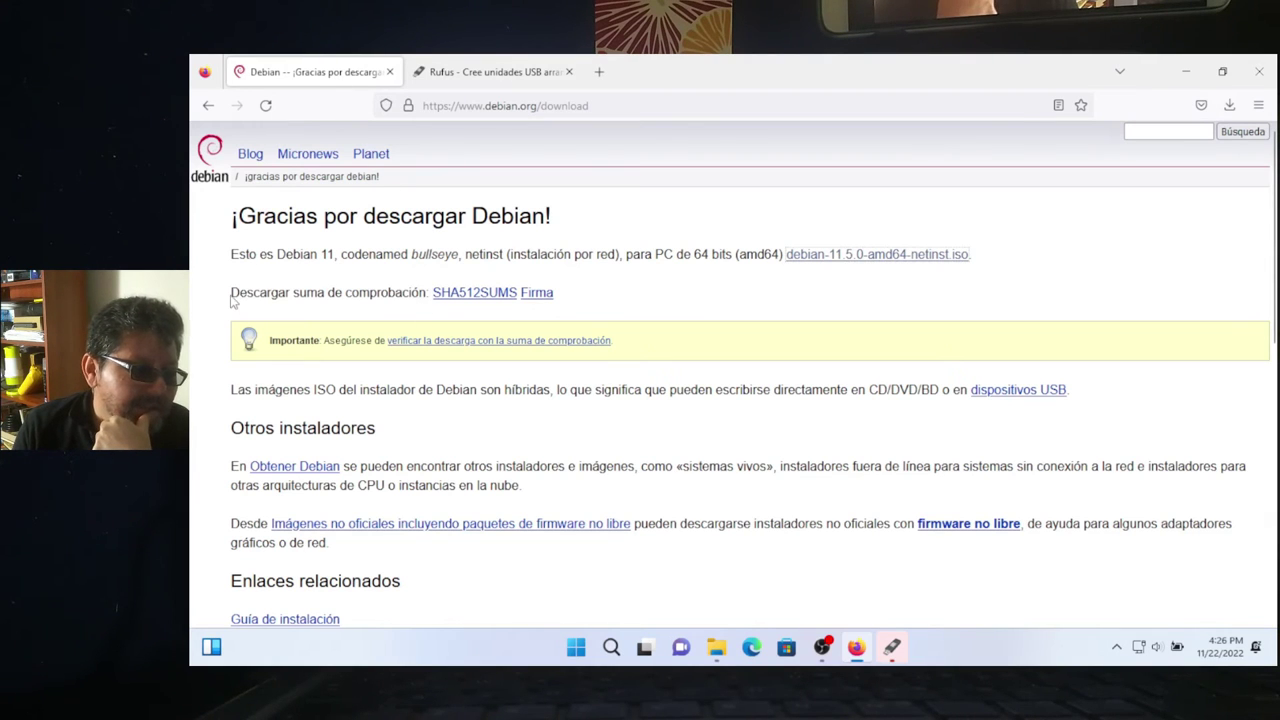
pyautogui.moveTo(230, 300); pyautogui.dragTo(405, 305)
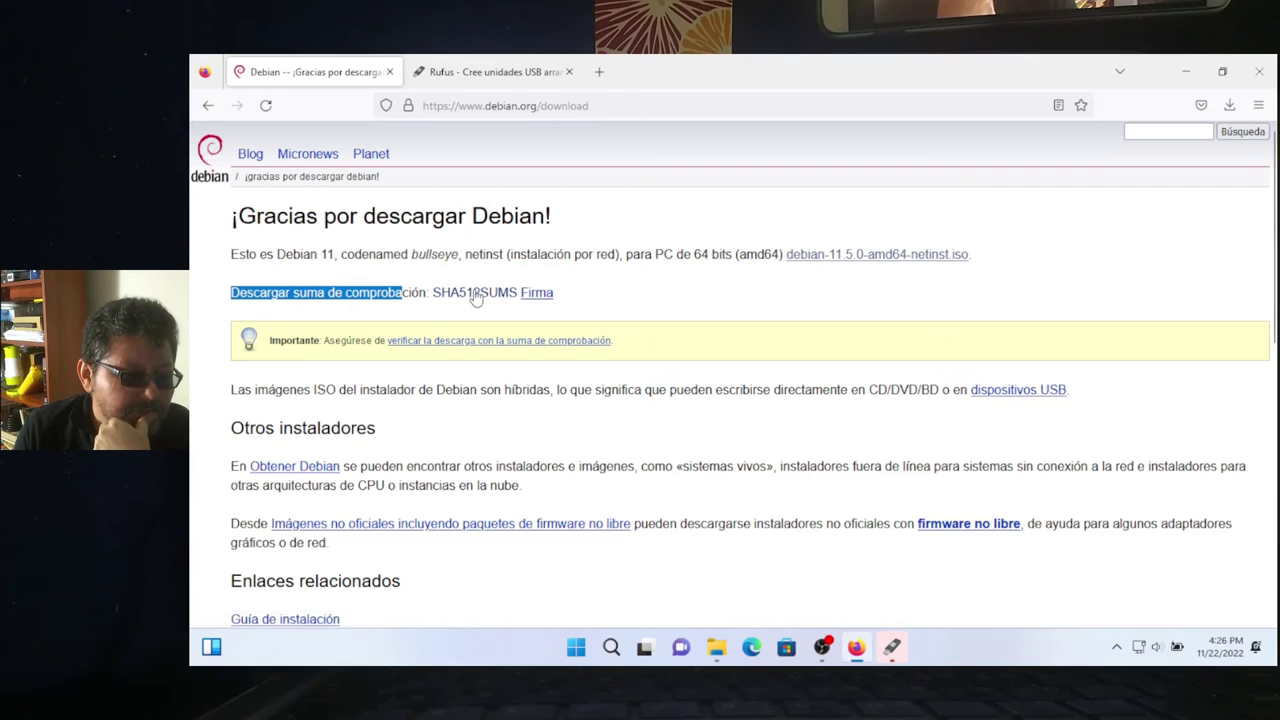
pyautogui.click(476, 294)
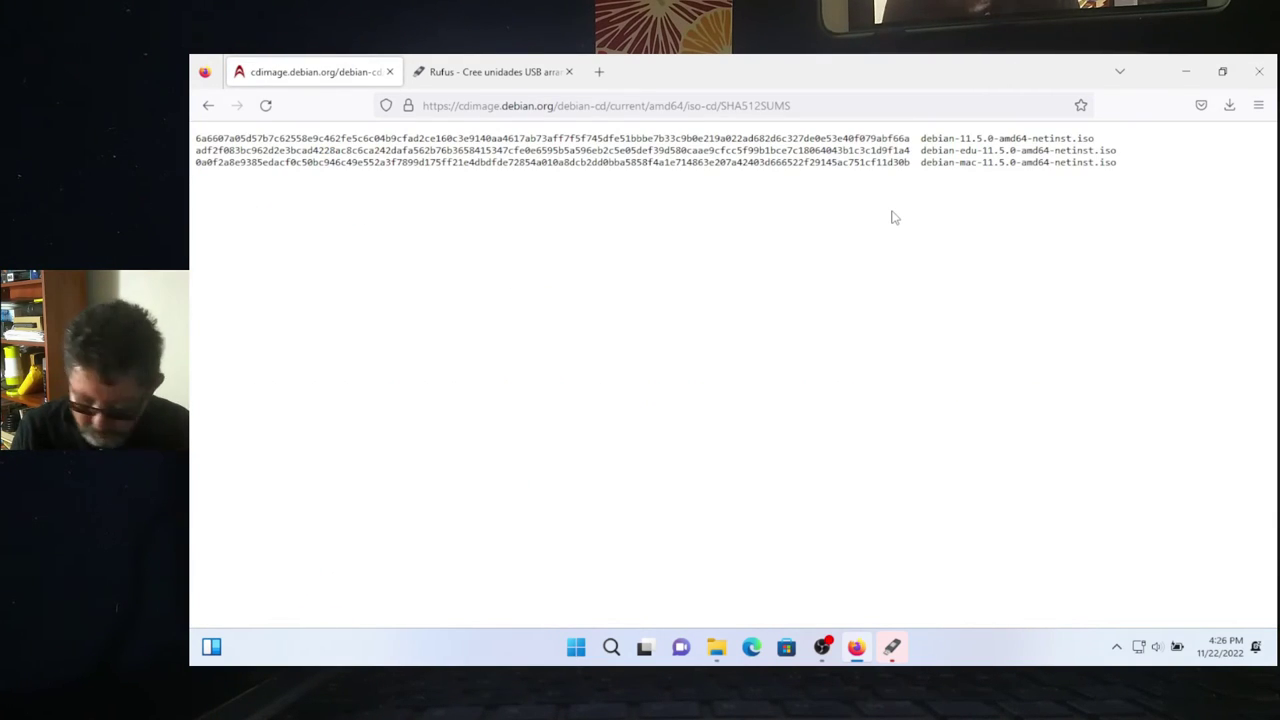
# Enlarge the checksum page, compare the debian-11.5.0-amd64-netinst.iso entry with Rufus's SHA512 value, and close the checksum results.
pyautogui.hotkey('ctrl', '+')
pyautogui.hotkey('ctrl', '+')
pyautogui.hotkey('ctrl', '+')
pyautogui.hotkey('ctrl', '+')
pyautogui.hotkey('ctrl', '+')
pyautogui.hotkey('ctrl', '+')
pyautogui.hotkey('ctrl', '+')
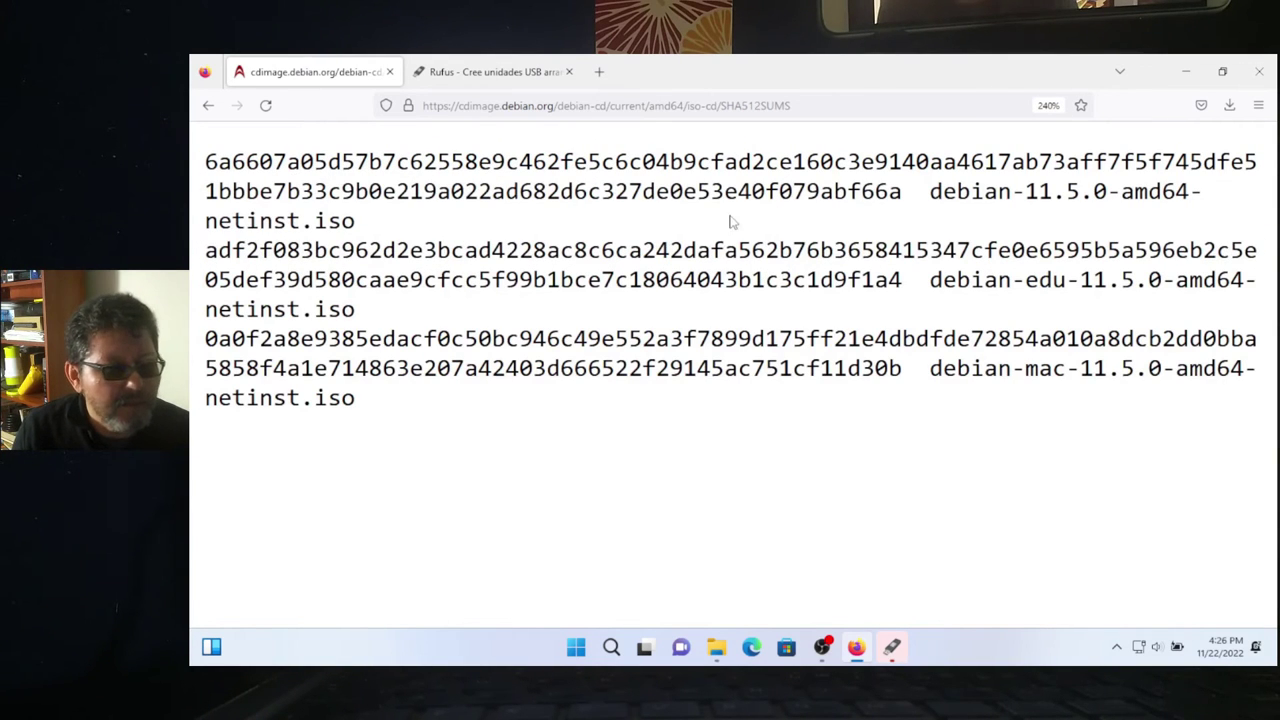
pyautogui.moveTo(498, 203); pyautogui.dragTo(195, 143)
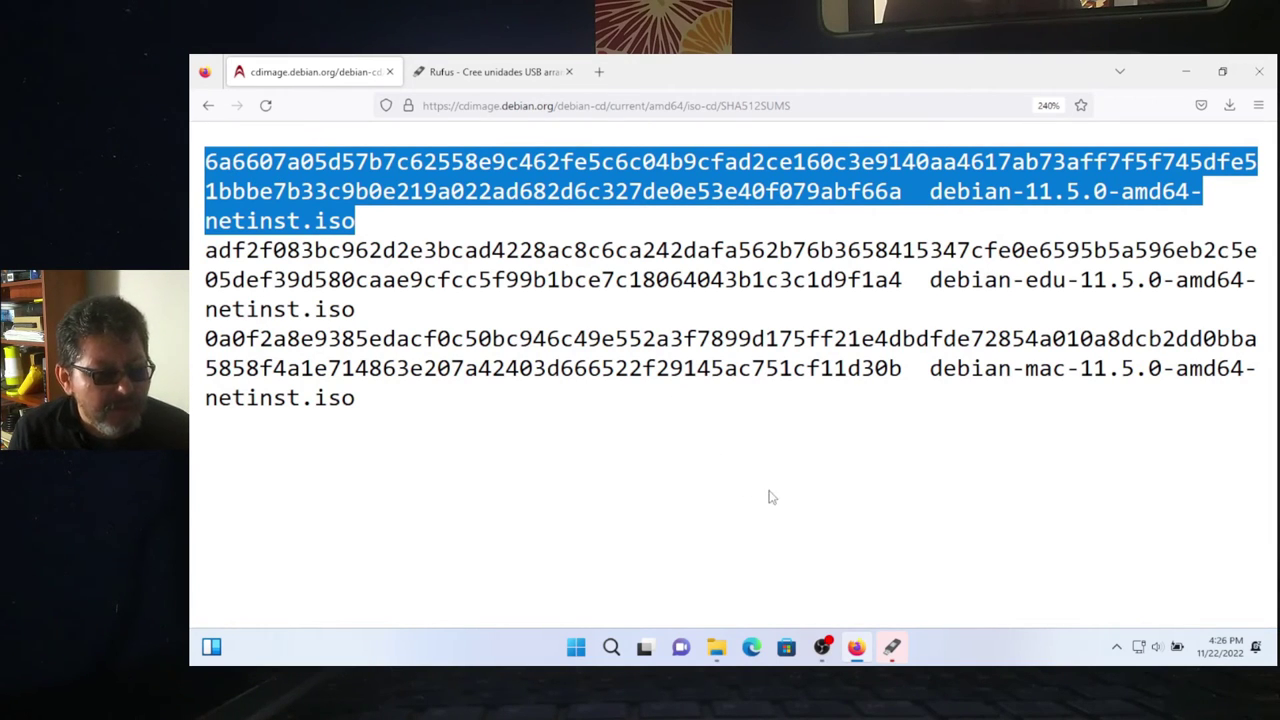
pyautogui.click(892, 650)
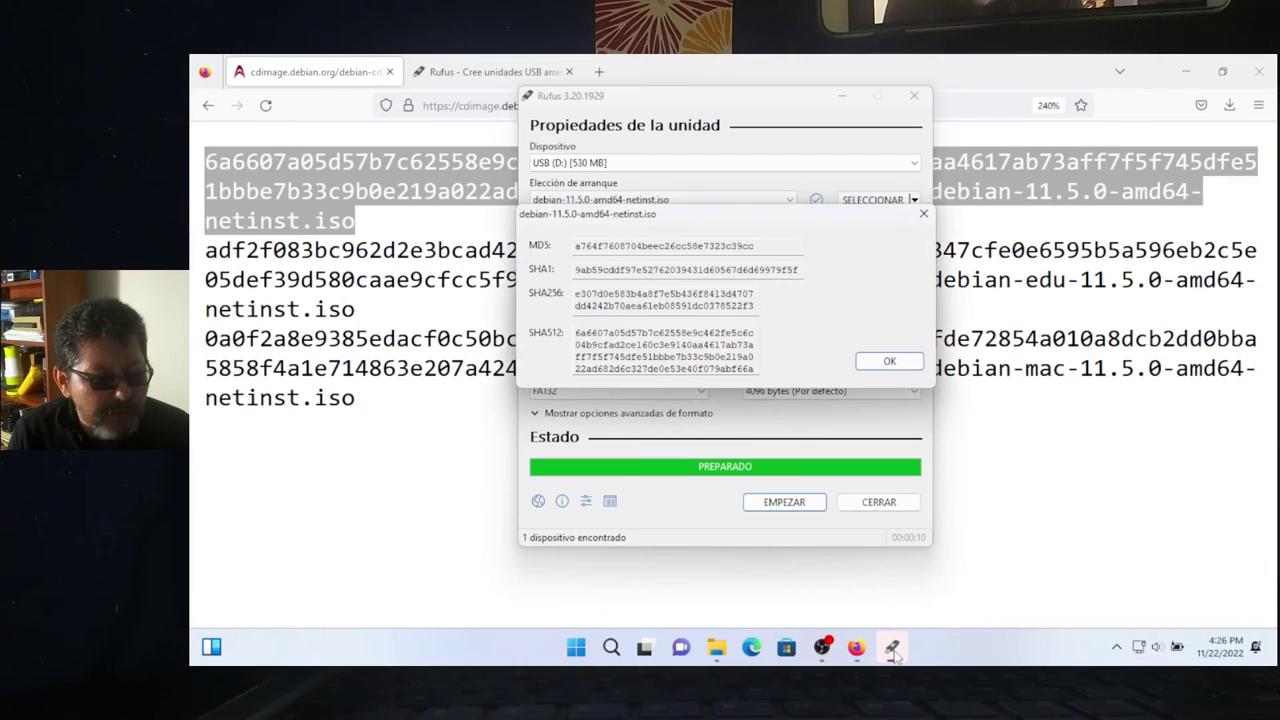
pyautogui.click(893, 364)
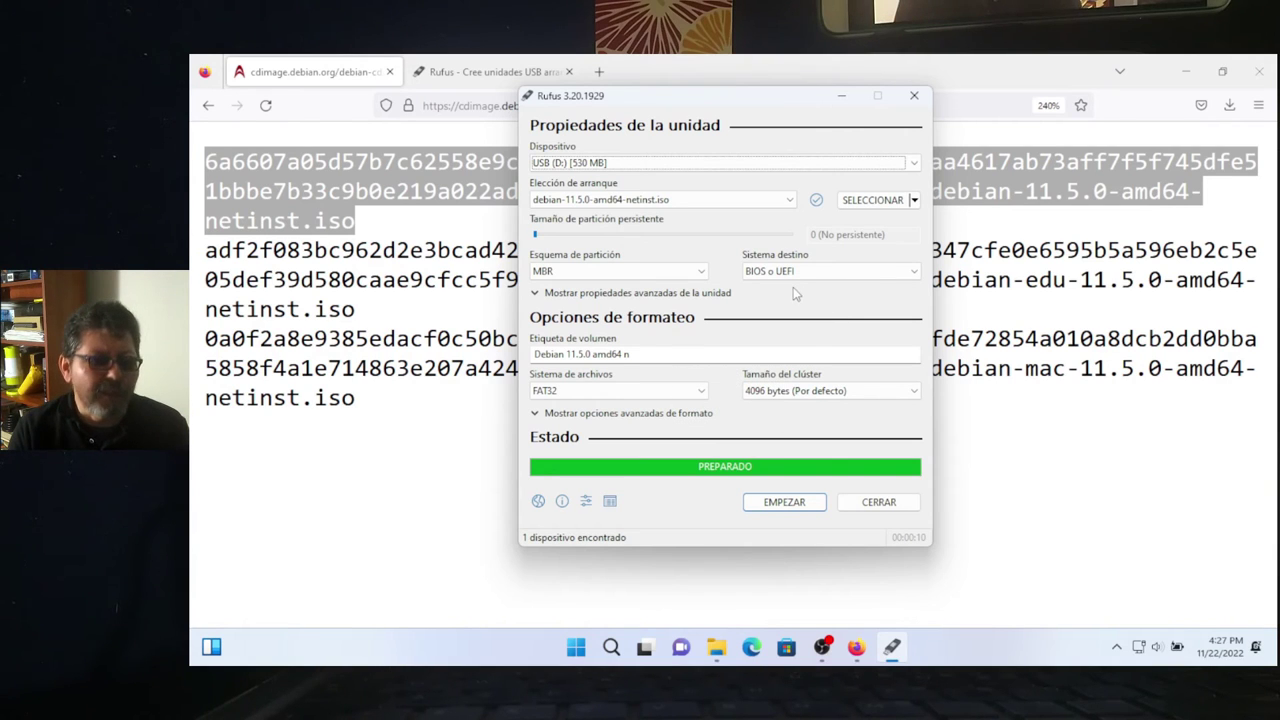
# Try the GPT partition scheme, review the available schemes, and return the setting to MBR.
pyautogui.click(702, 272)
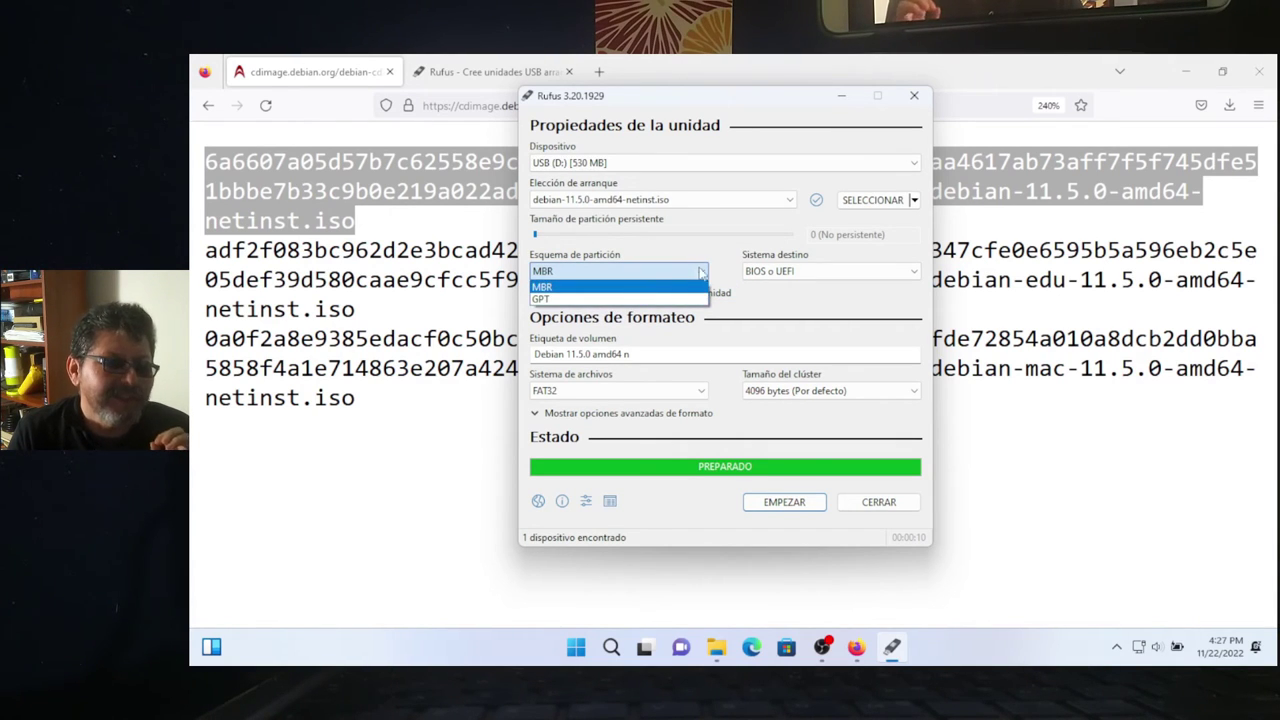
pyautogui.click(571, 299)
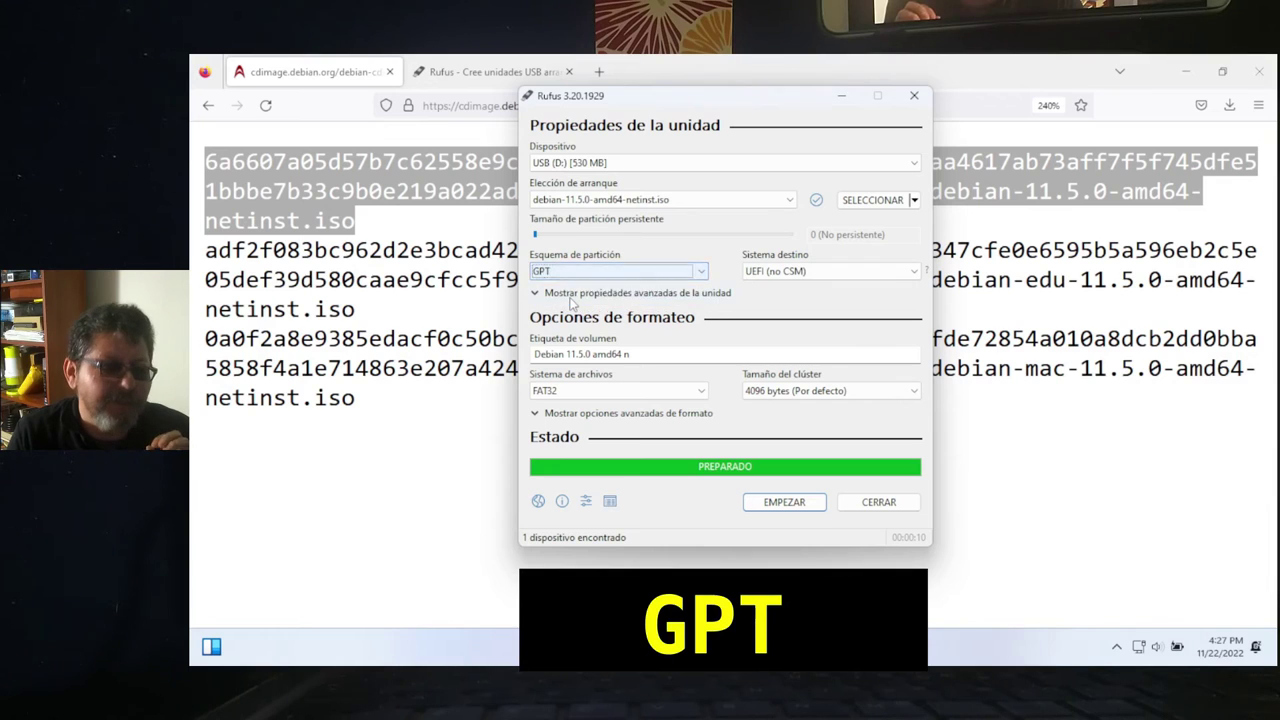
pyautogui.click(702, 273)
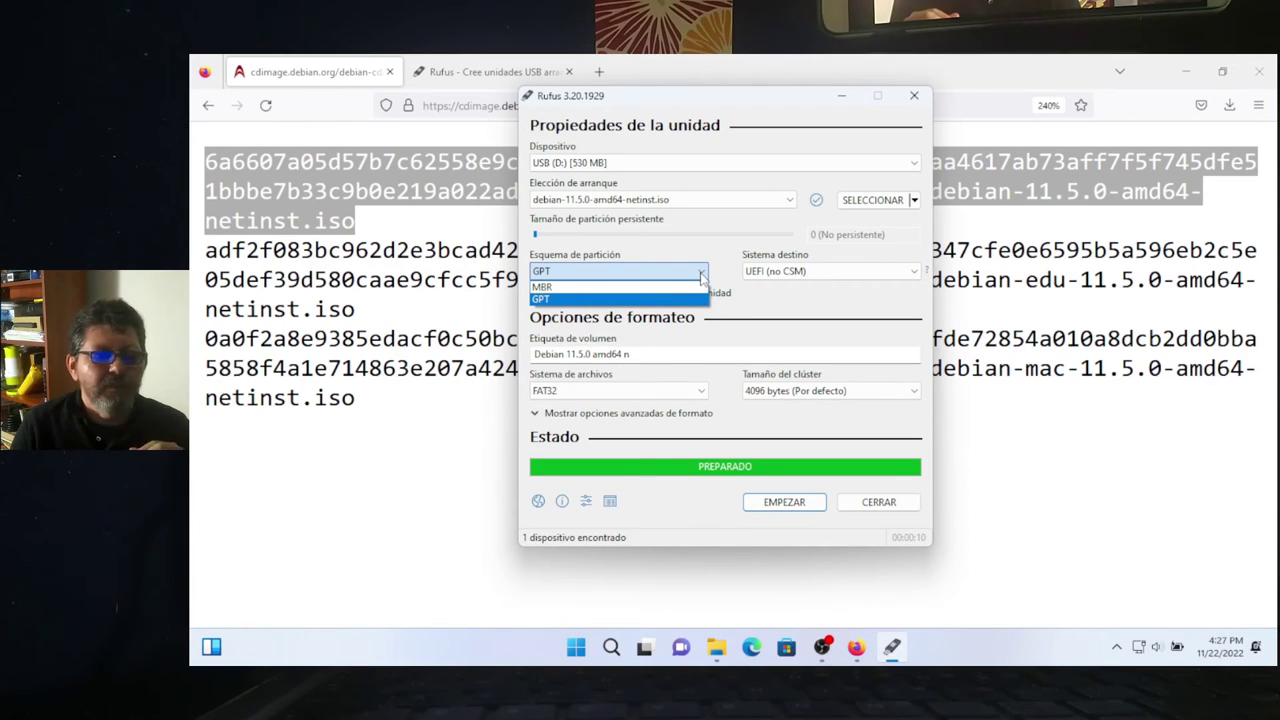
pyautogui.click(678, 272)
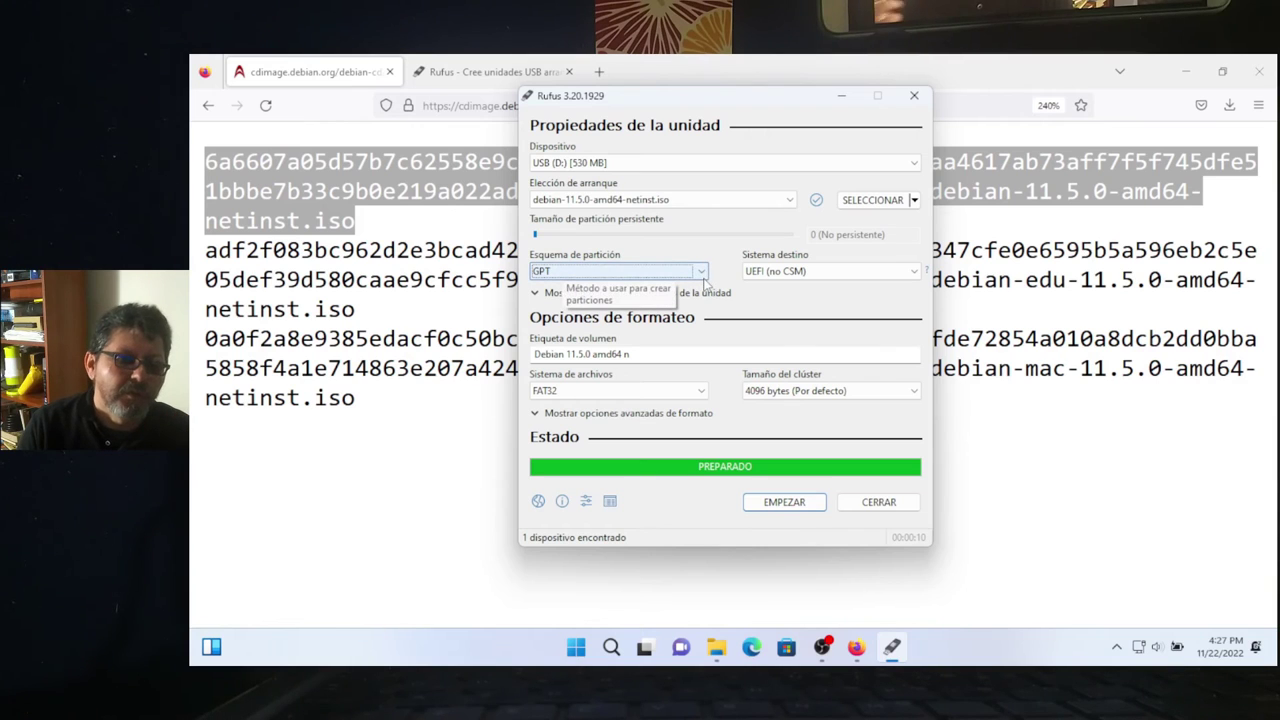
pyautogui.click(703, 272)
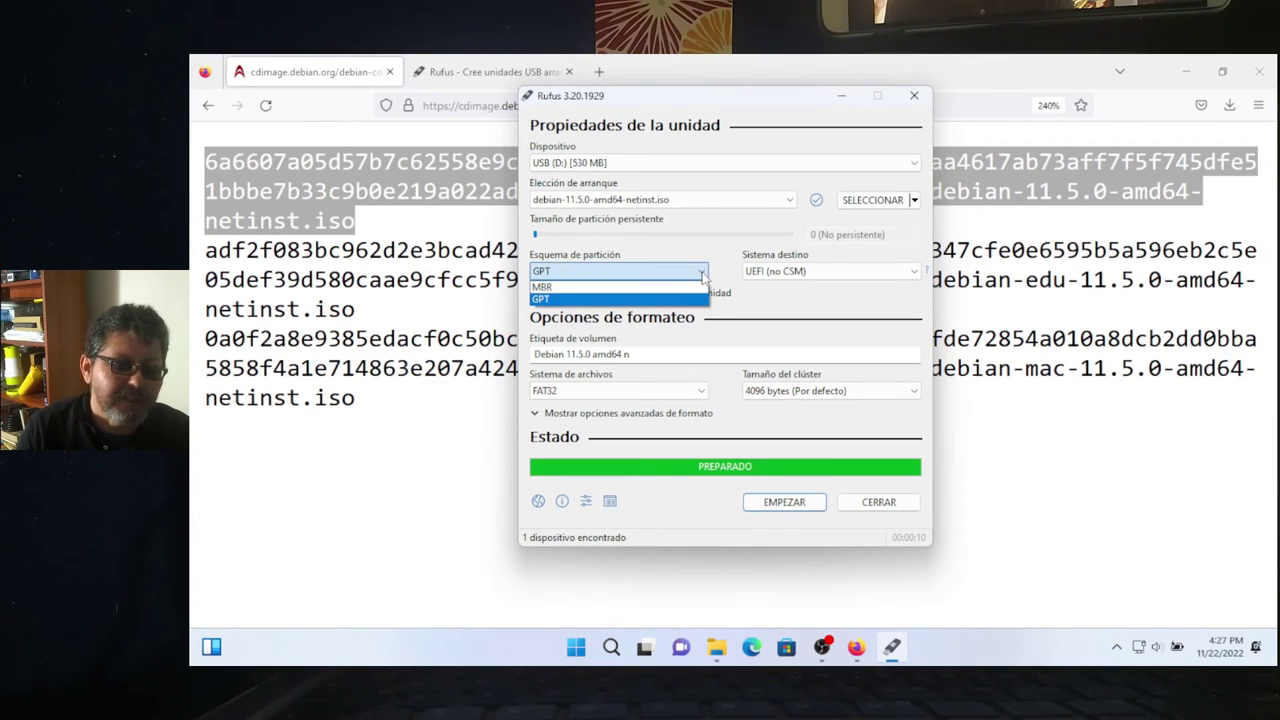
pyautogui.click(646, 291)
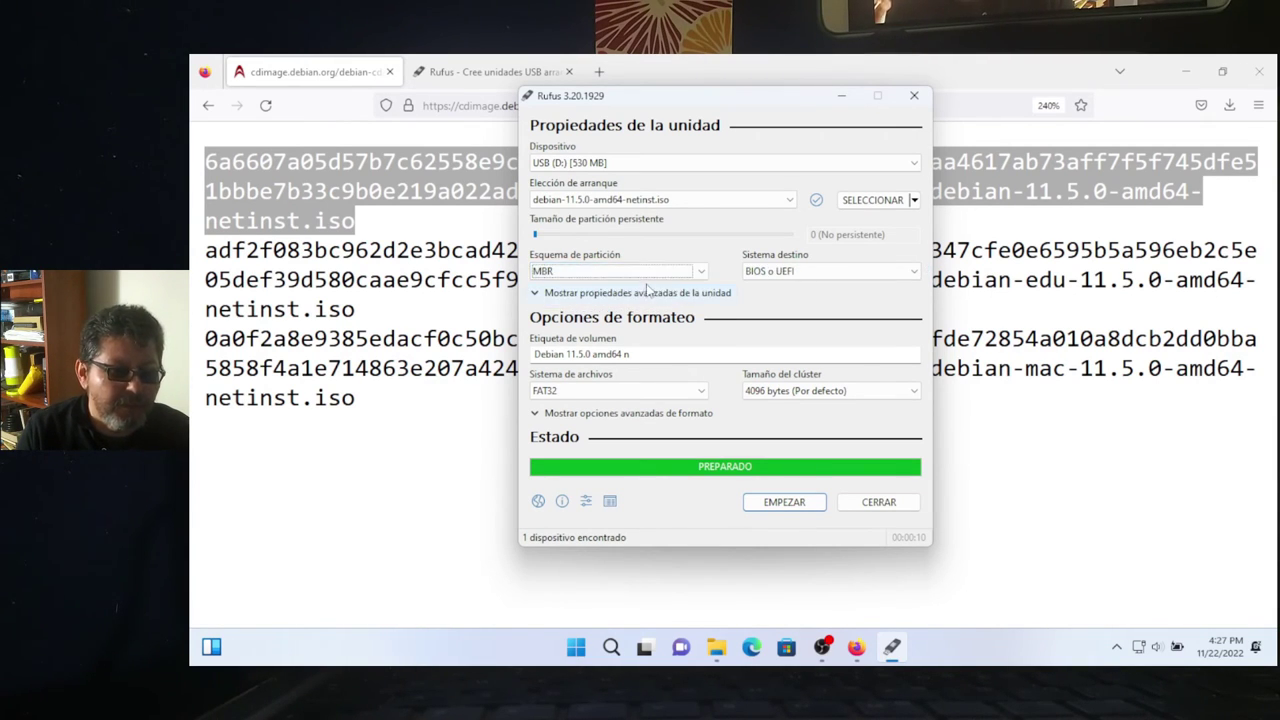
# Set the partition scheme to GPT and write the Debian image to the USB drive in the recommended ISO mode, accepting data erasure.
pyautogui.click(701, 272)
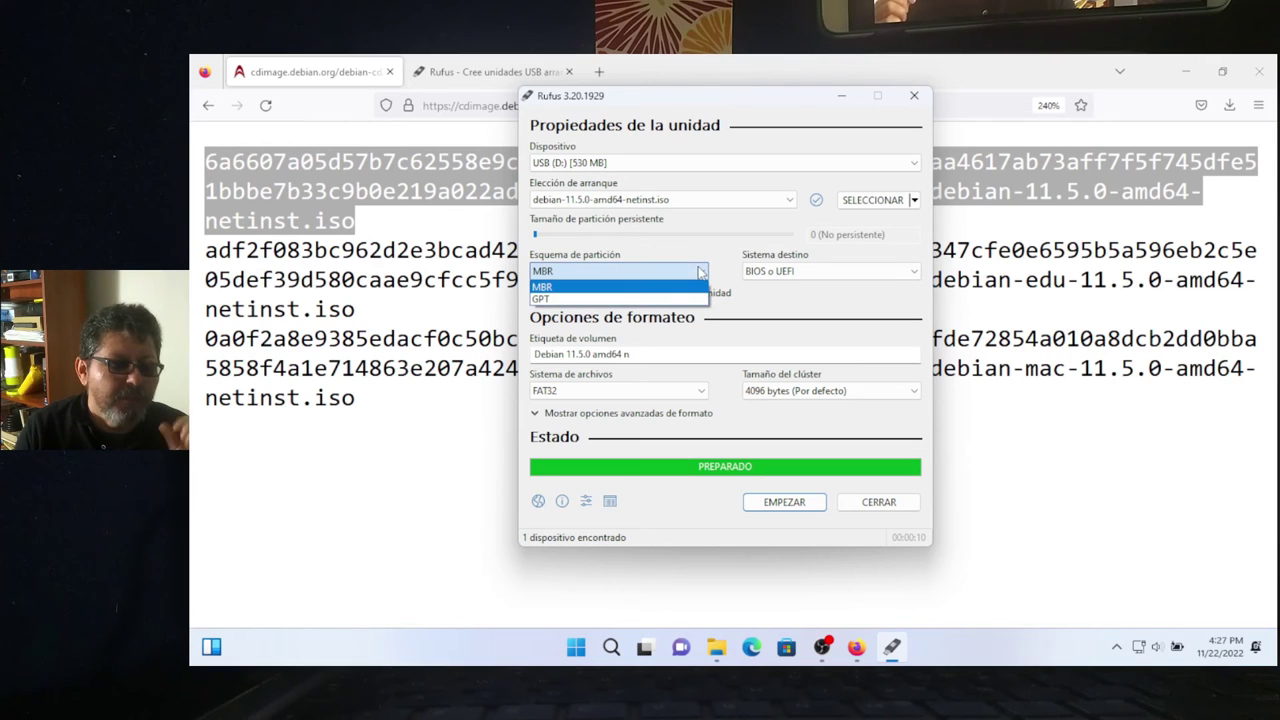
pyautogui.click(657, 299)
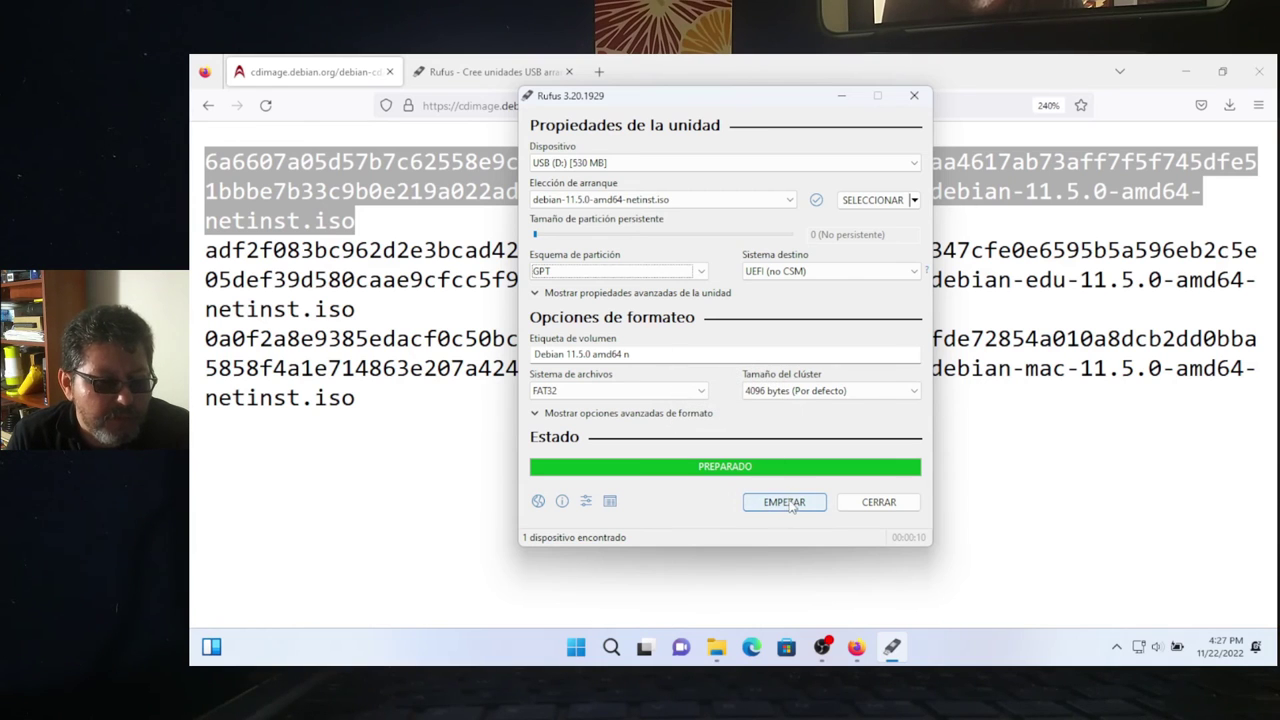
pyautogui.click(786, 503)
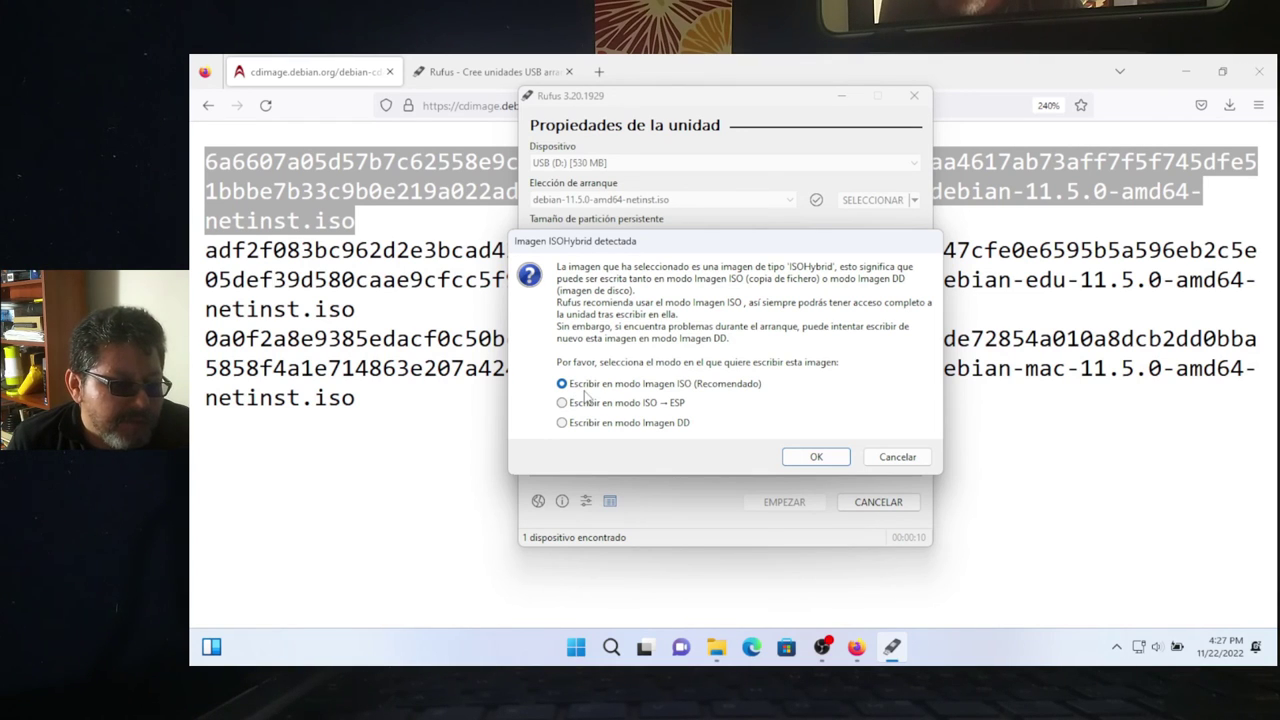
pyautogui.click(816, 457)
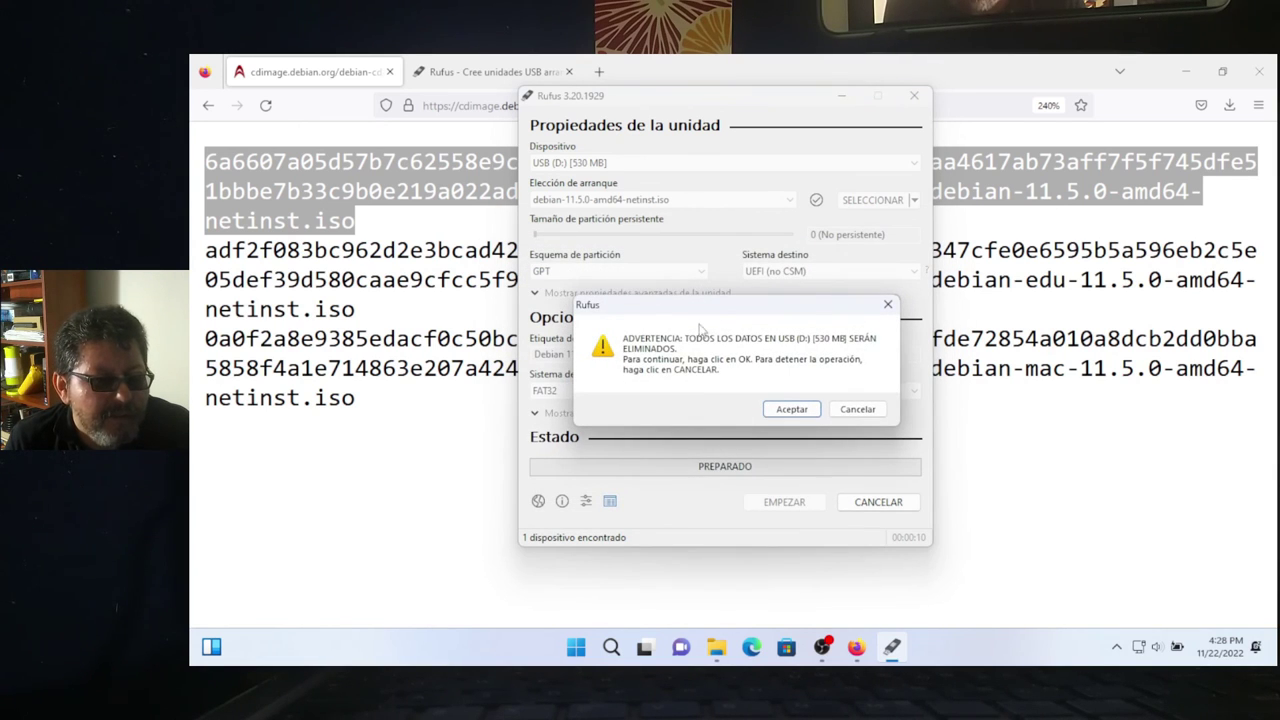
pyautogui.moveTo(717, 313); pyautogui.dragTo(698, 244)
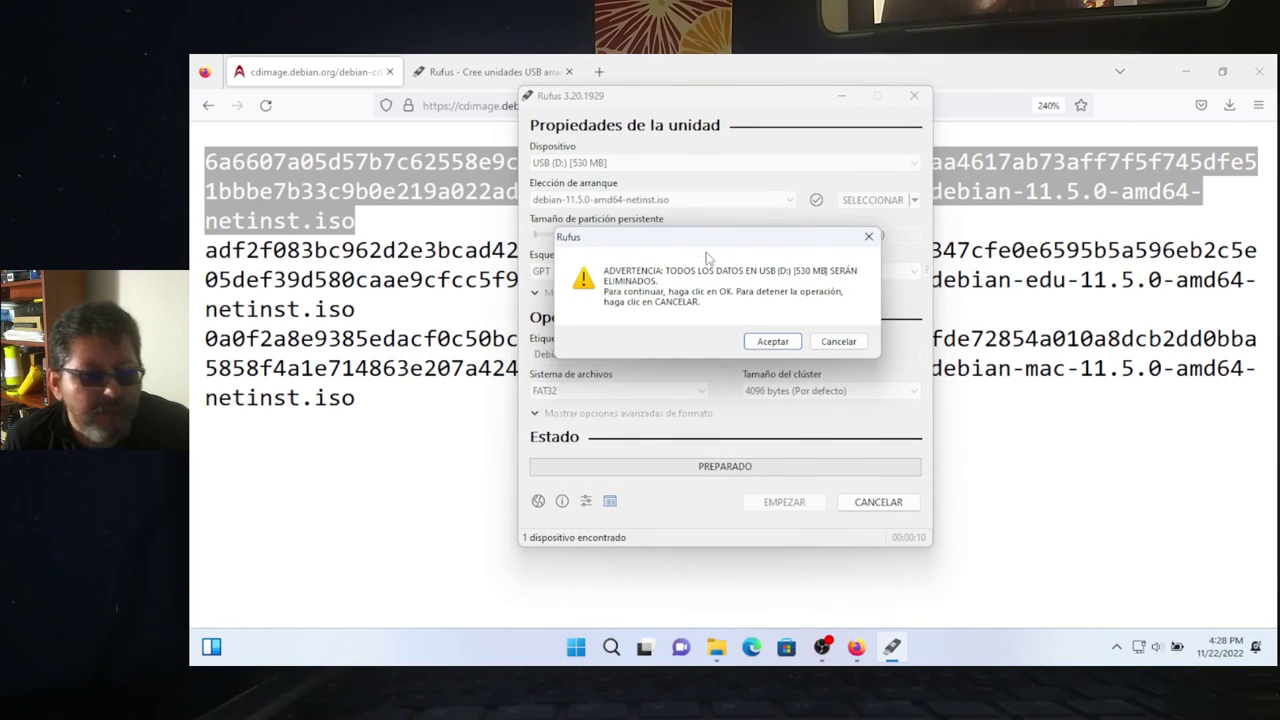
pyautogui.click(761, 344)
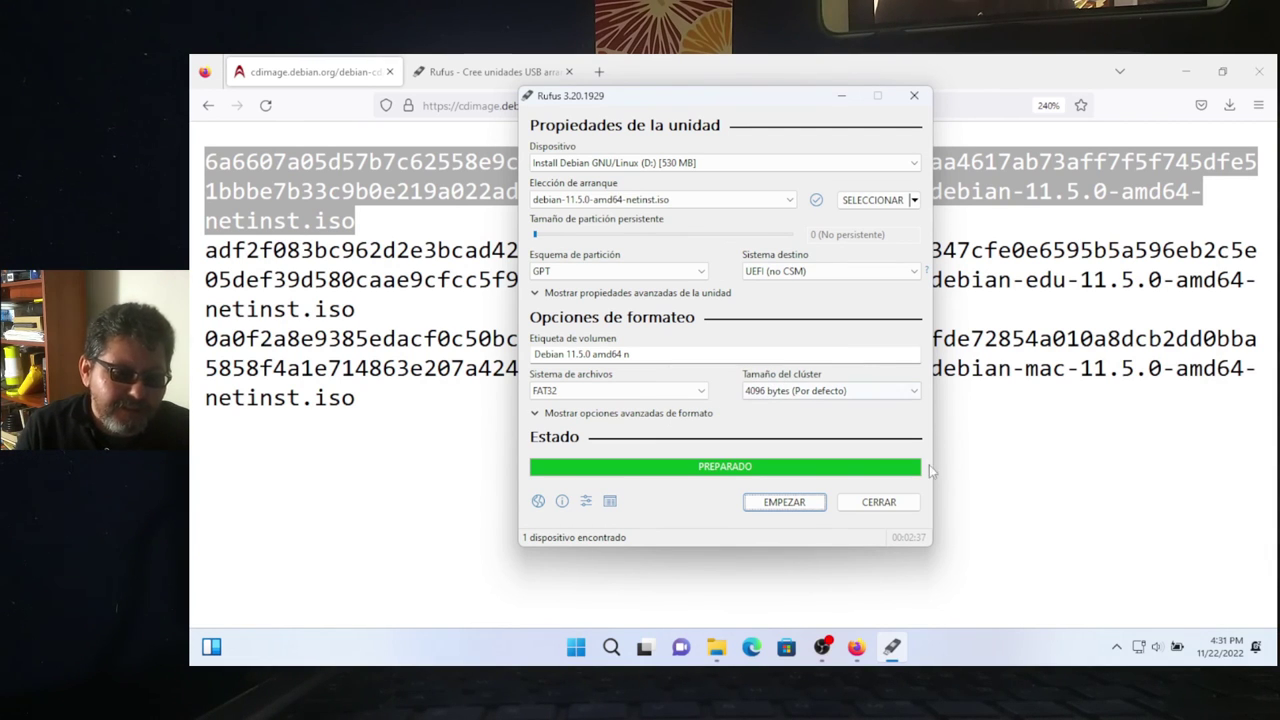
# Close Rufus, the Firefox checksum page and the Descargas folder window.
pyautogui.click(879, 502)
pyautogui.click(856, 429)
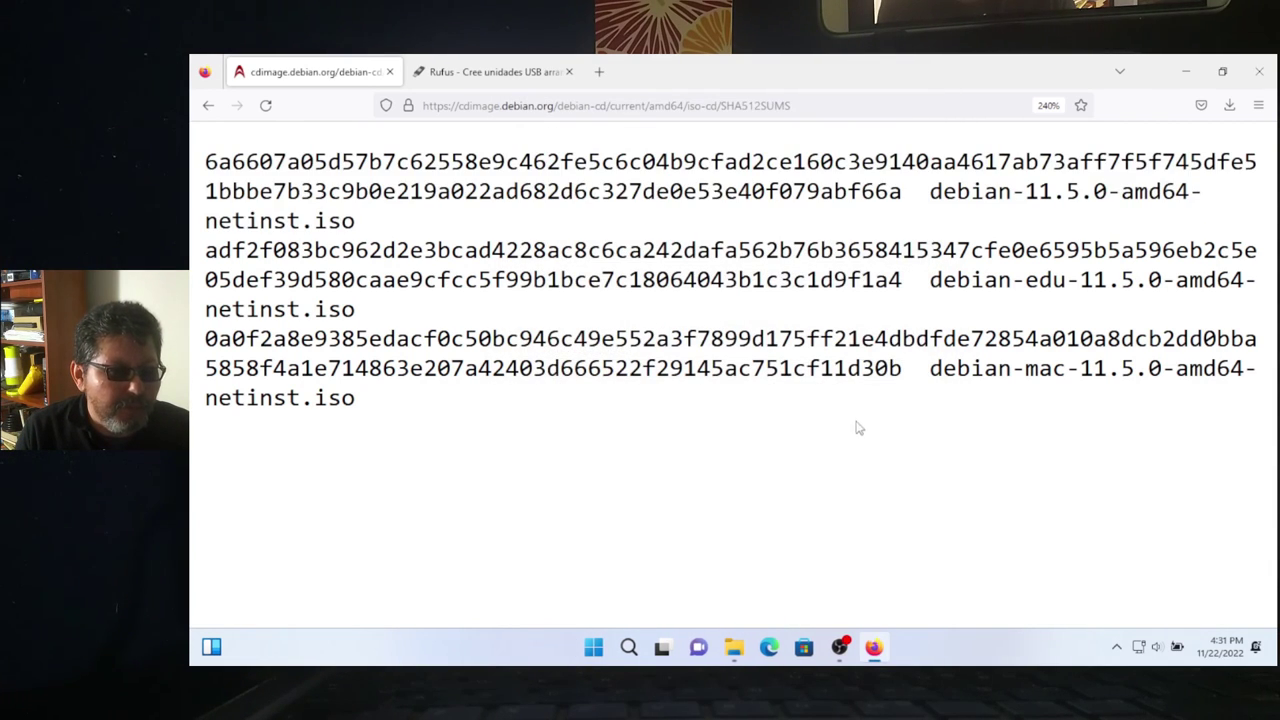
pyautogui.click(1260, 72)
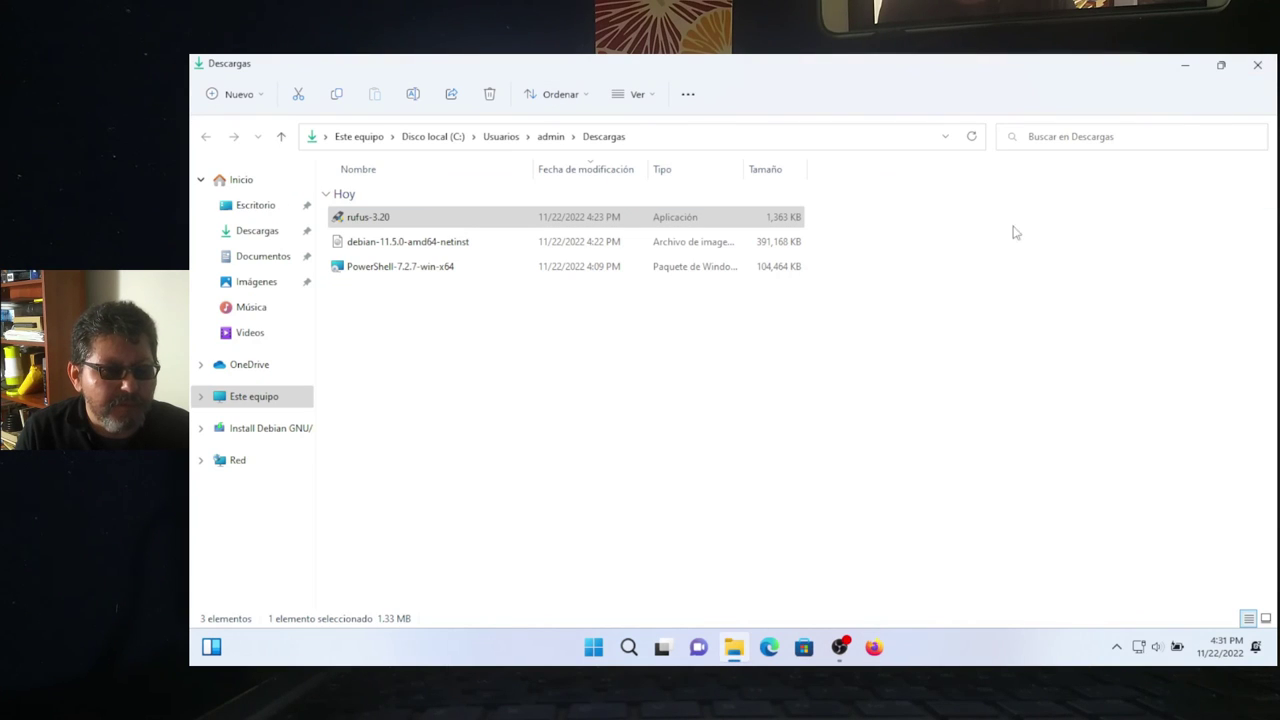
pyautogui.click(1257, 65)
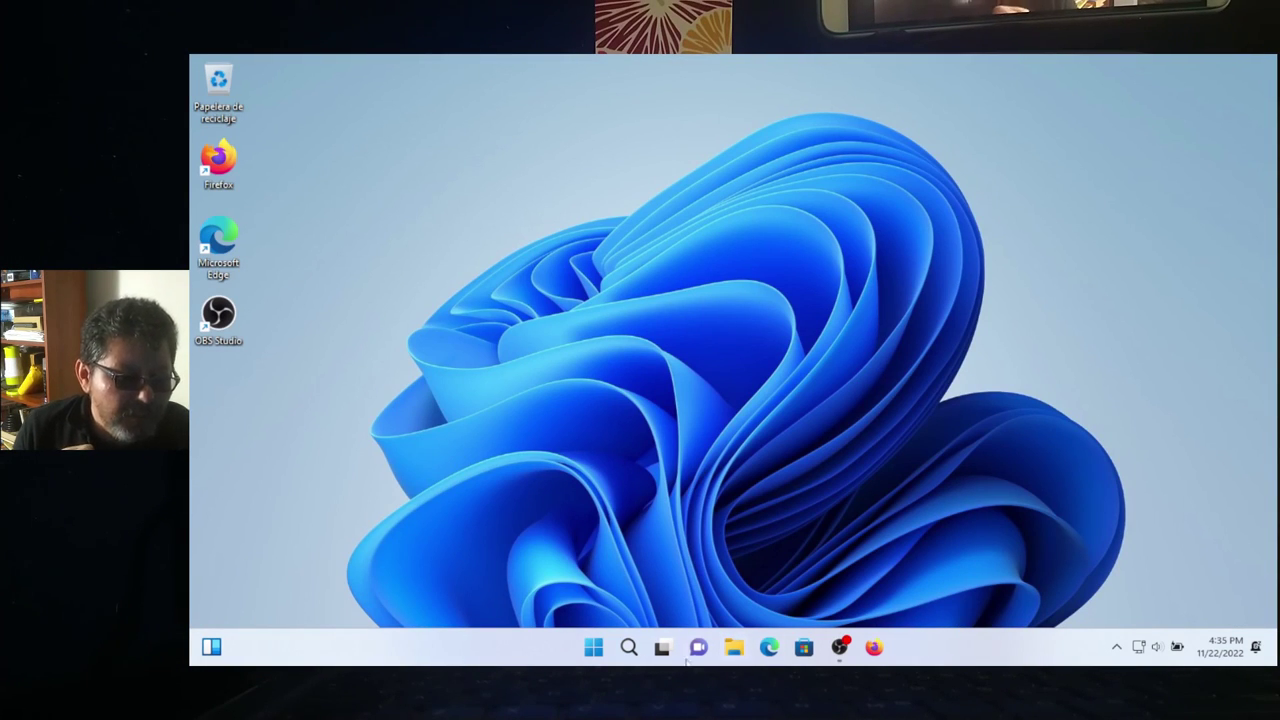
pyautogui.click(839, 647)
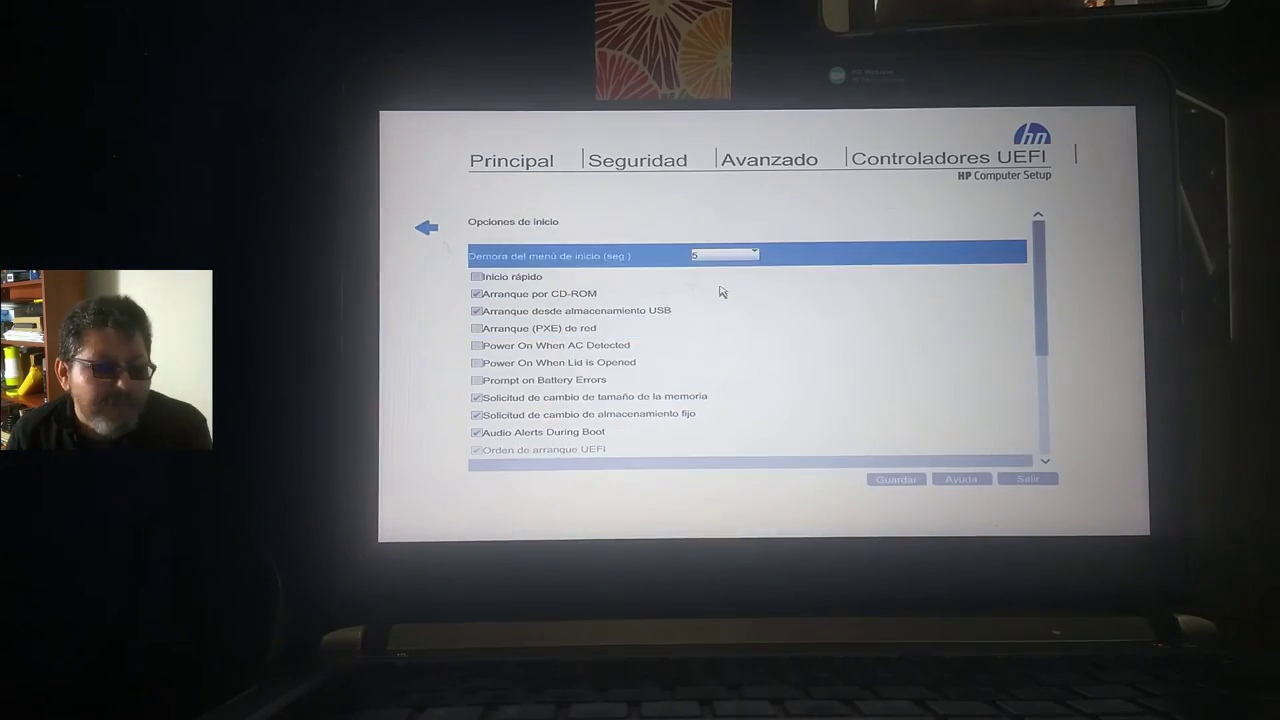
# Leave the boot options in HP Computer Setup and highlight Graphical install in the Debian UEFI installer menu.
pyautogui.click(428, 229)
pyautogui.click(567, 281)
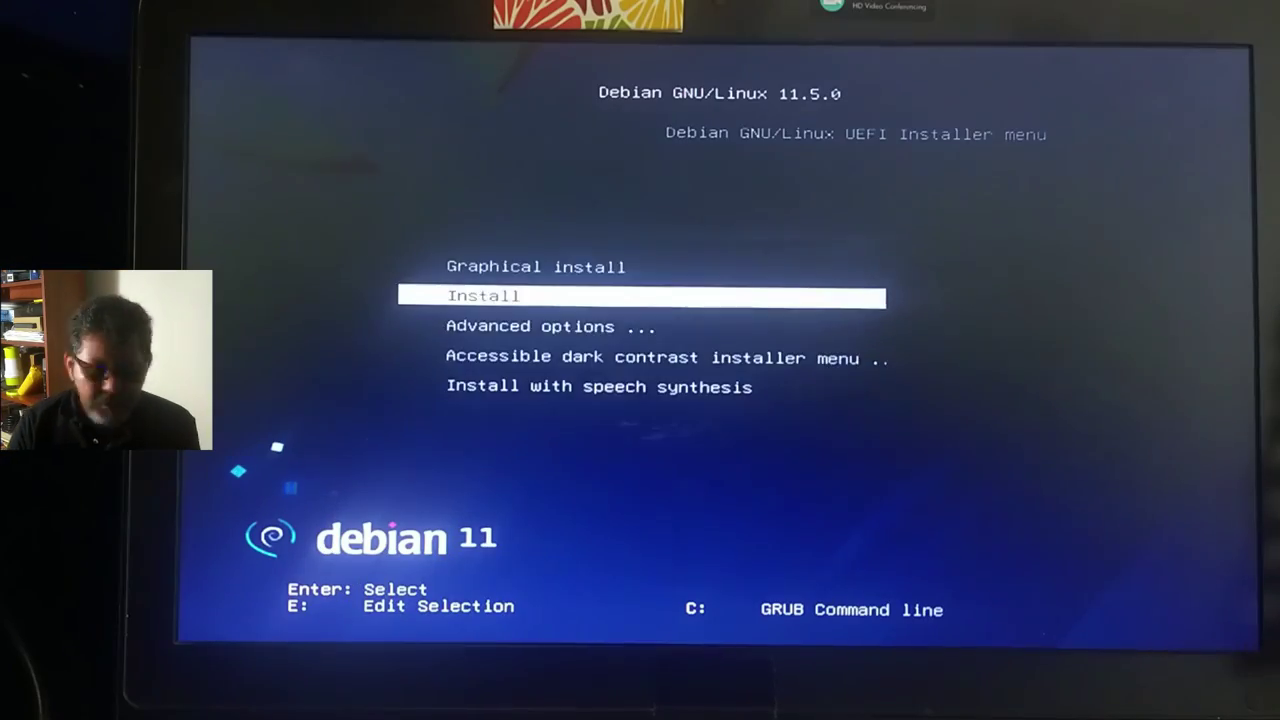
pyautogui.press('Up')
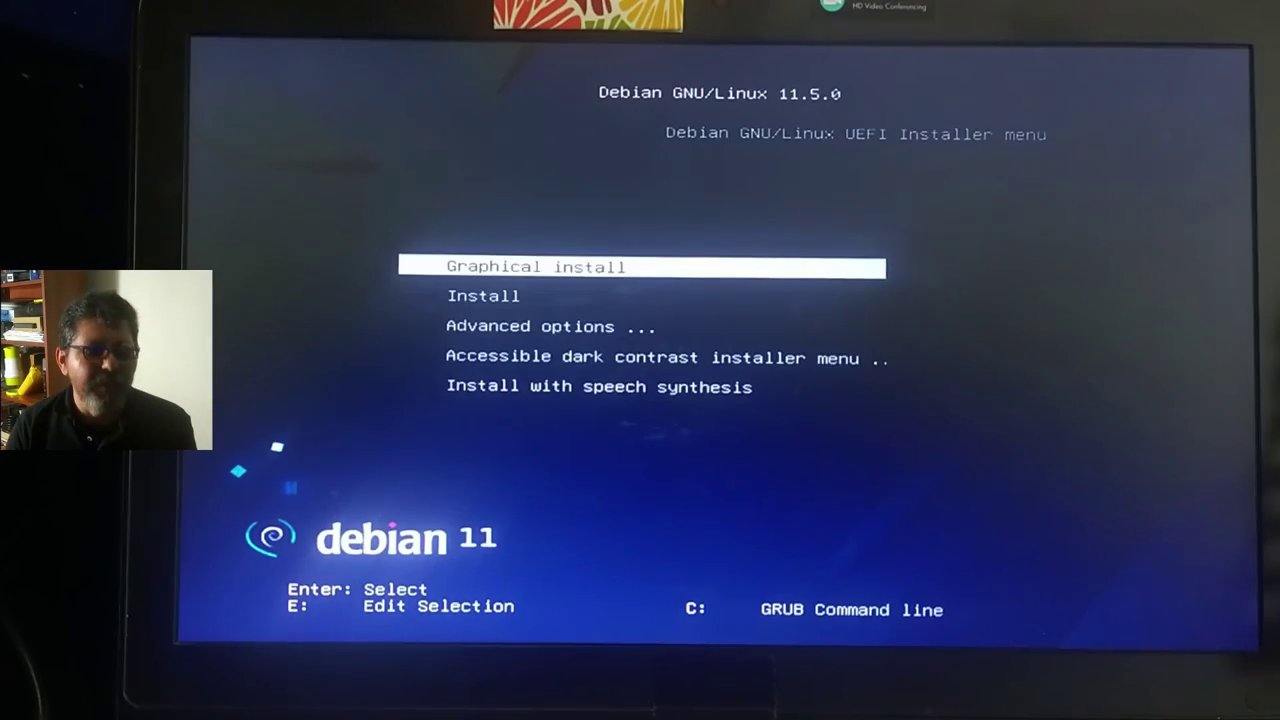